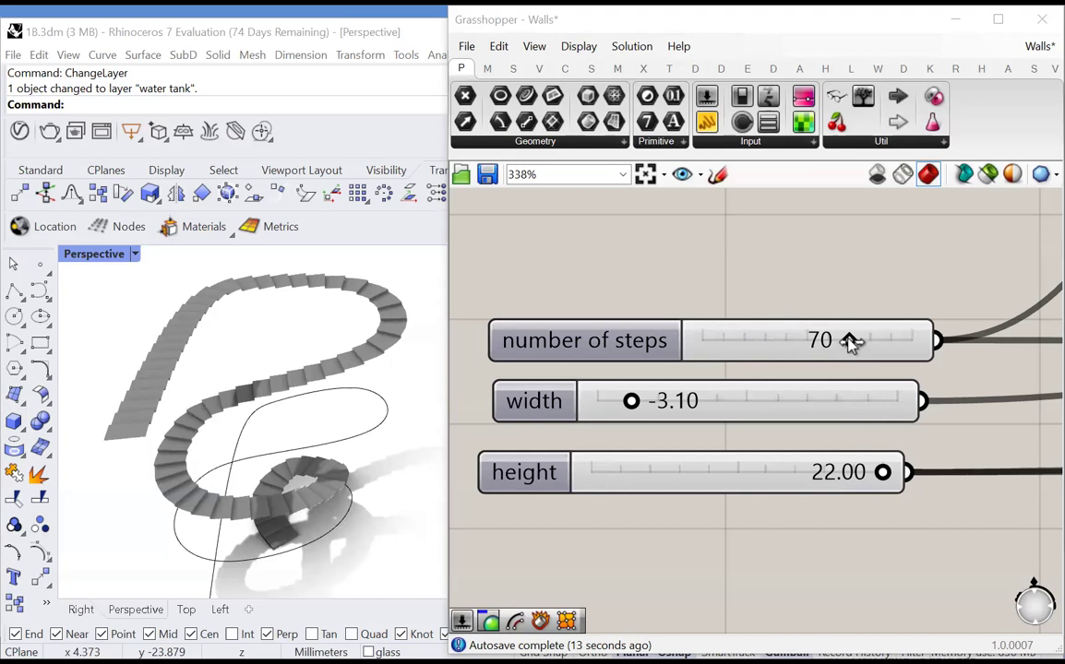
Set the number of steps to 50, width to 3.29 and height to 21.95, and inspect the staircase from another side with its path curve selected
drag(849, 342, 806, 341)
drag(631, 403, 870, 404)
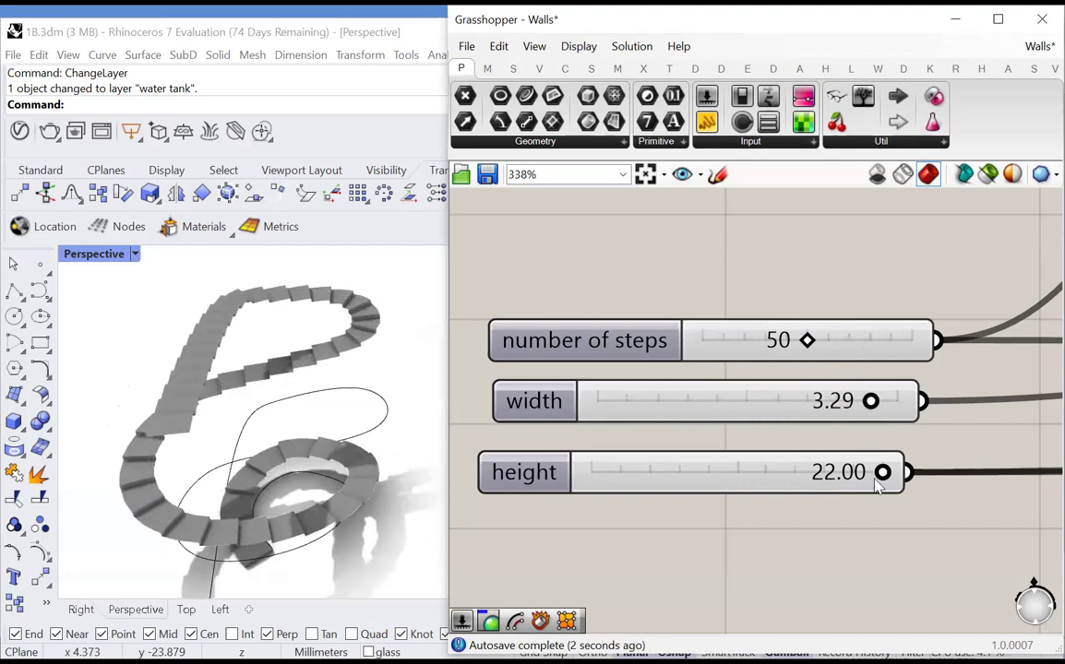
mouse_move(883, 473)
mouse_down()
mouse_move(777, 473)
mouse_move(881, 474)
mouse_up()
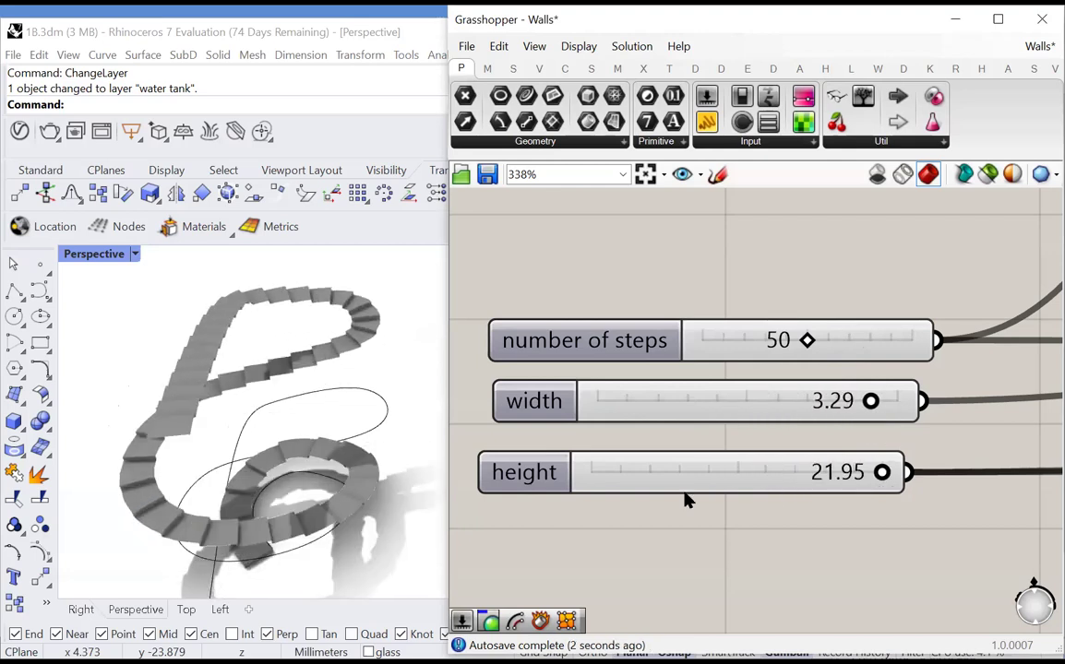
click(348, 466)
drag(397, 468, 155, 445)
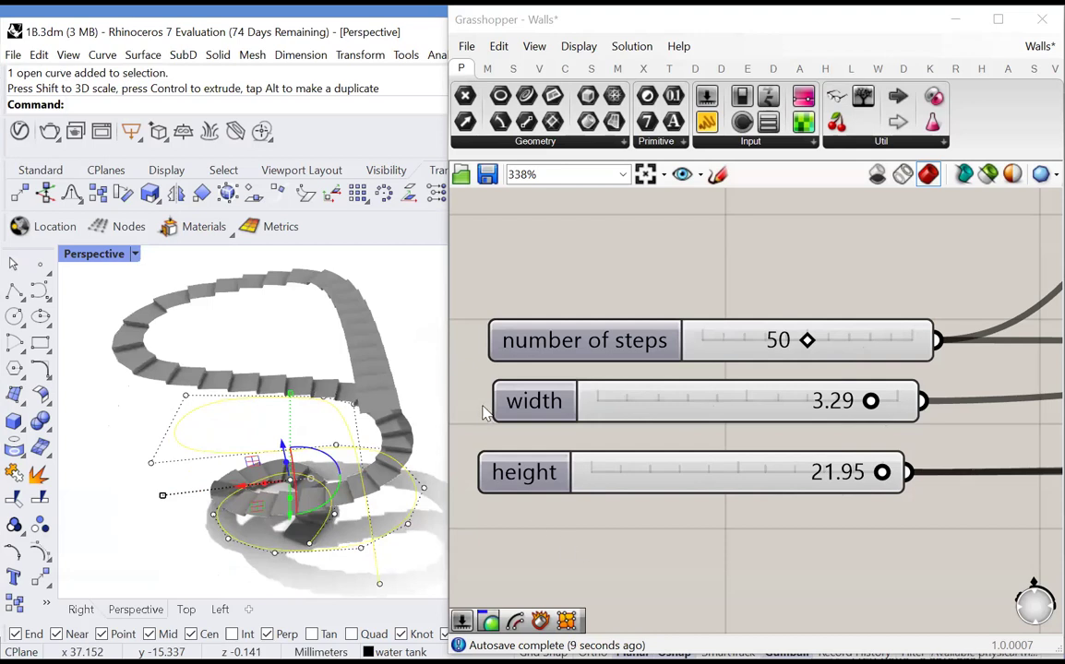
Delete all the staircase definition's components except the Curve parameter and the three input sliders
scroll(486, 412, down, 10)
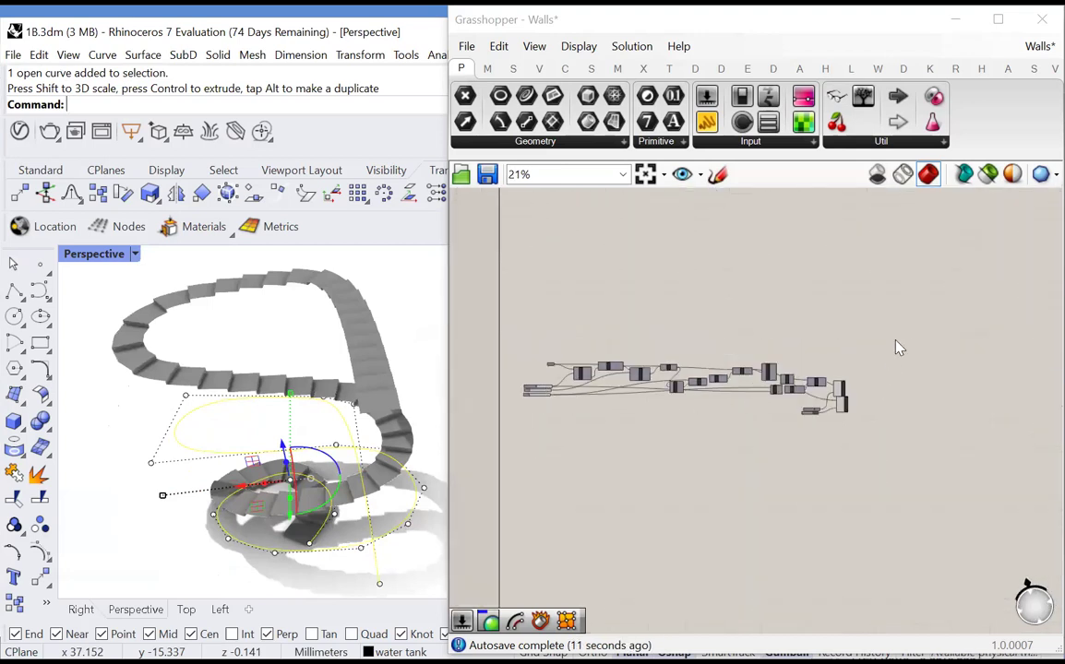
drag(900, 348, 590, 470)
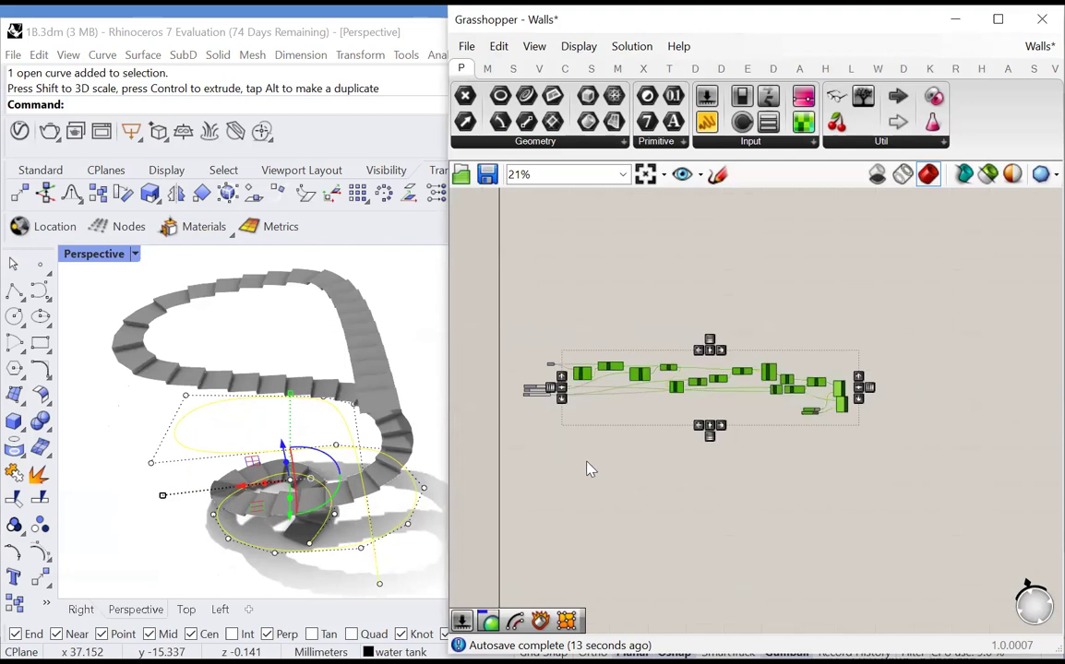
key(Delete)
Move the Curve parameter just above the number of steps slider and deselect the path curve in the Perspective view
scroll(525, 403, up, 6)
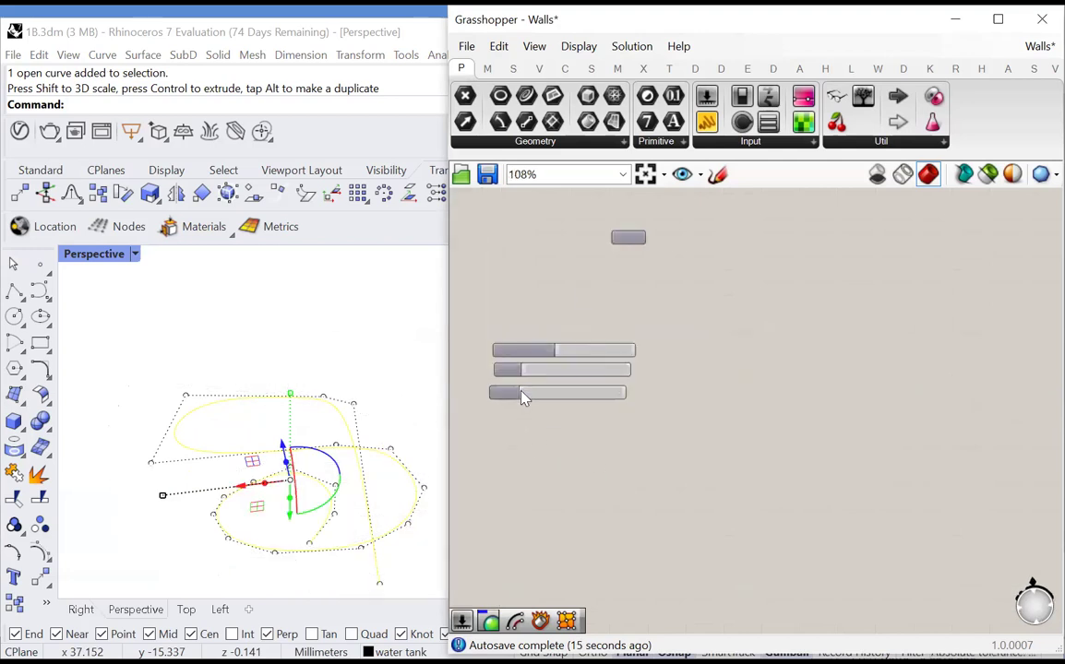
scroll(522, 392, up, 3)
scroll(665, 494, down, 2)
scroll(575, 373, up, 2)
scroll(636, 451, down, 1)
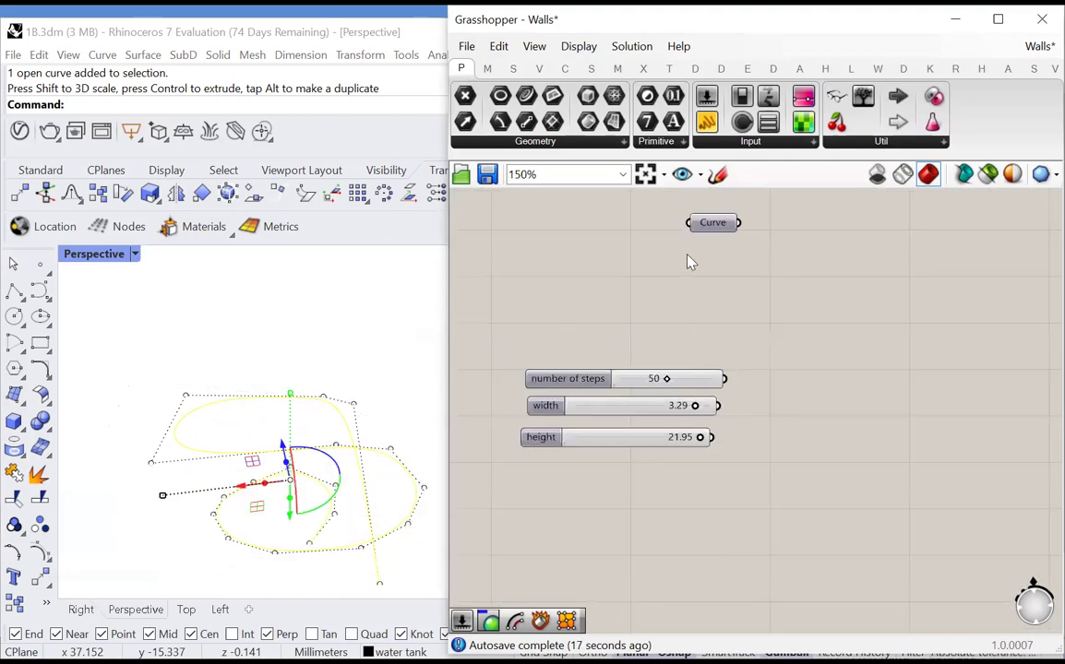
drag(711, 233, 678, 350)
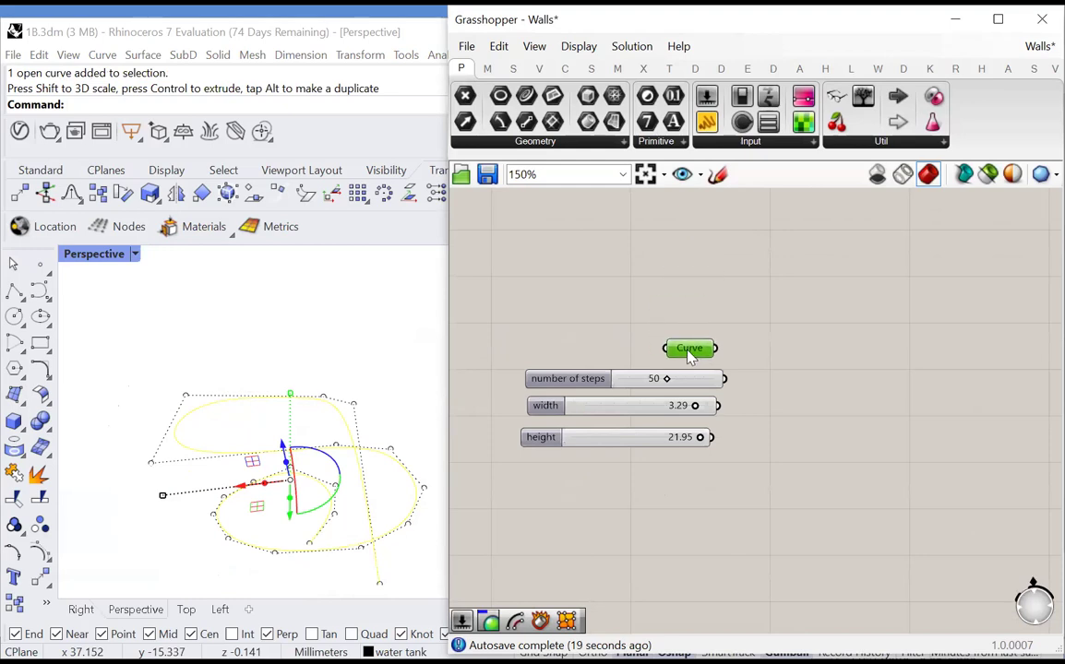
click(366, 369)
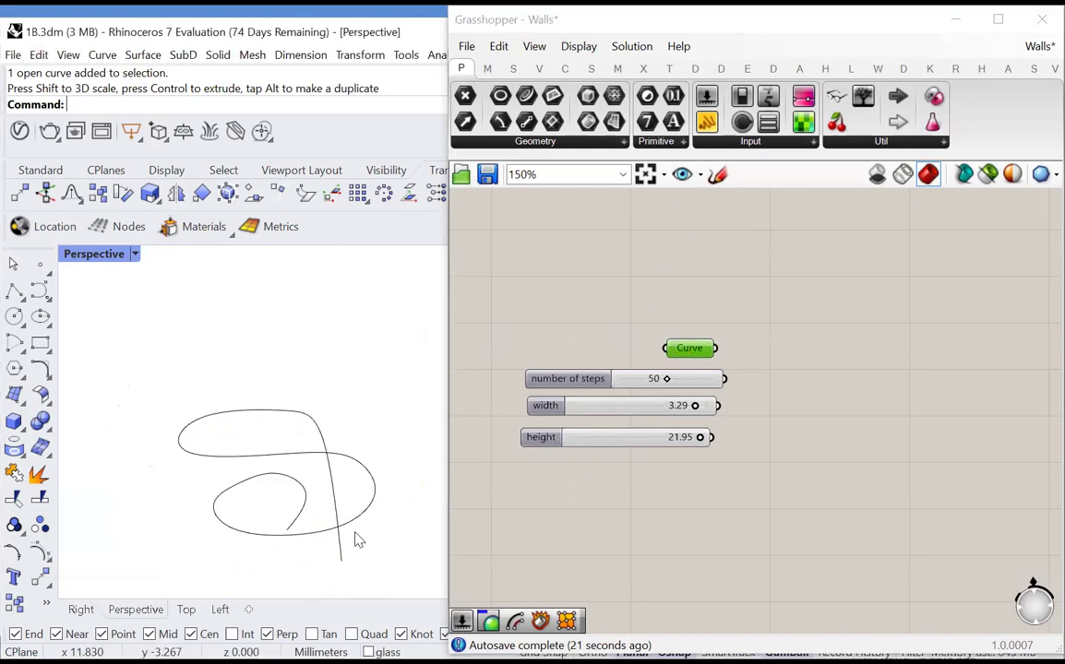
Add a Divide Curve component beside the Curve parameter and the sliders
scroll(359, 540, up, 1)
scroll(773, 397, up, 2)
double_click(782, 392)
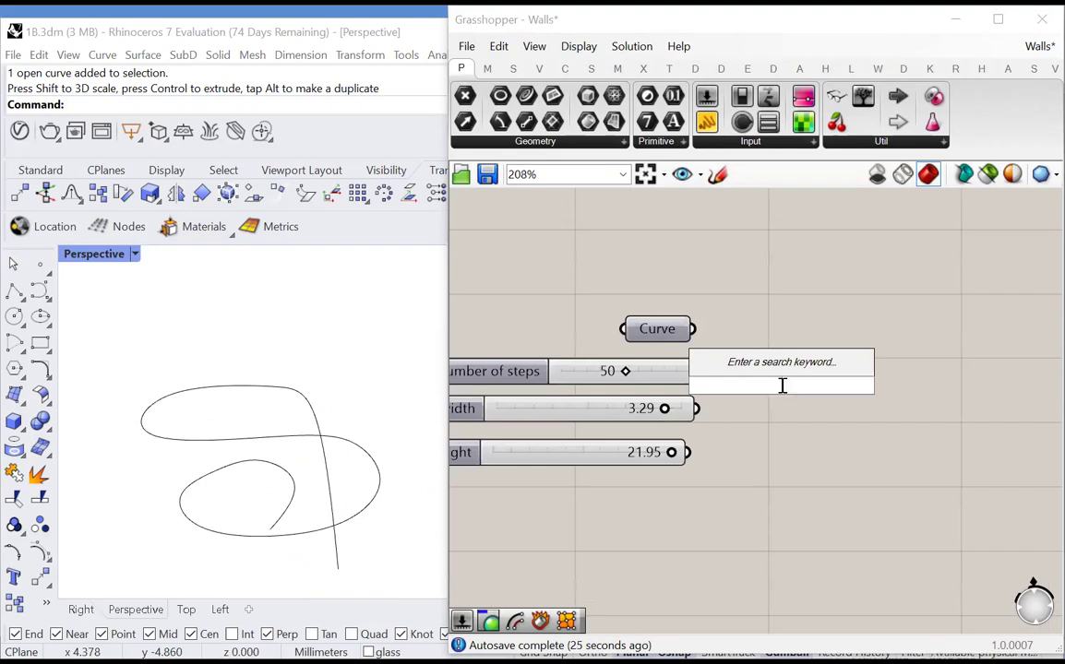
text(div)
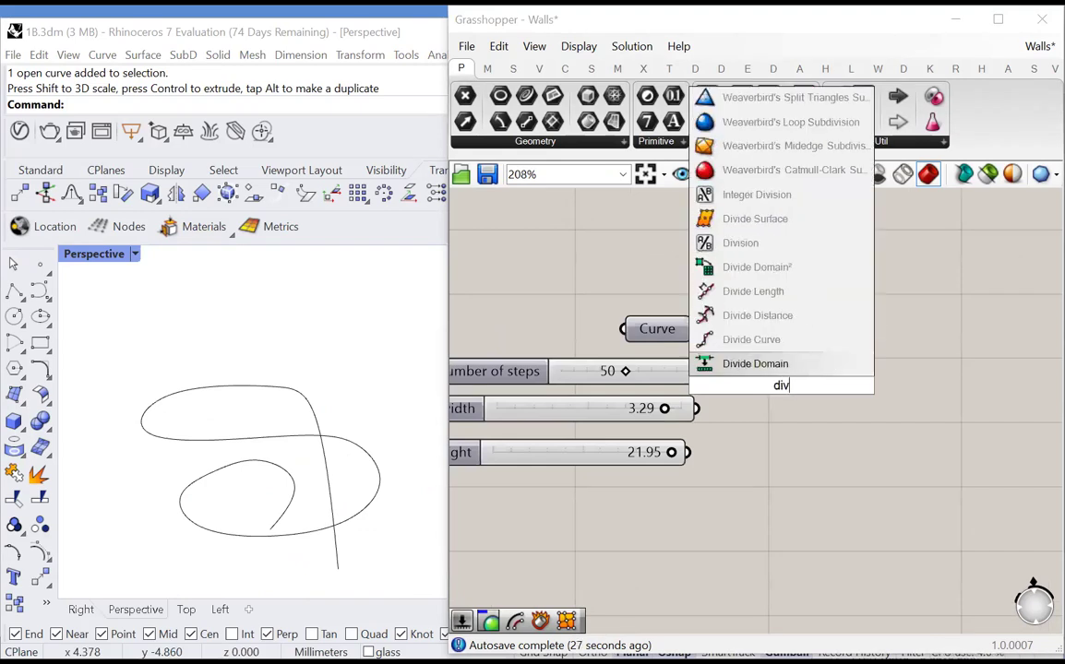
click(717, 344)
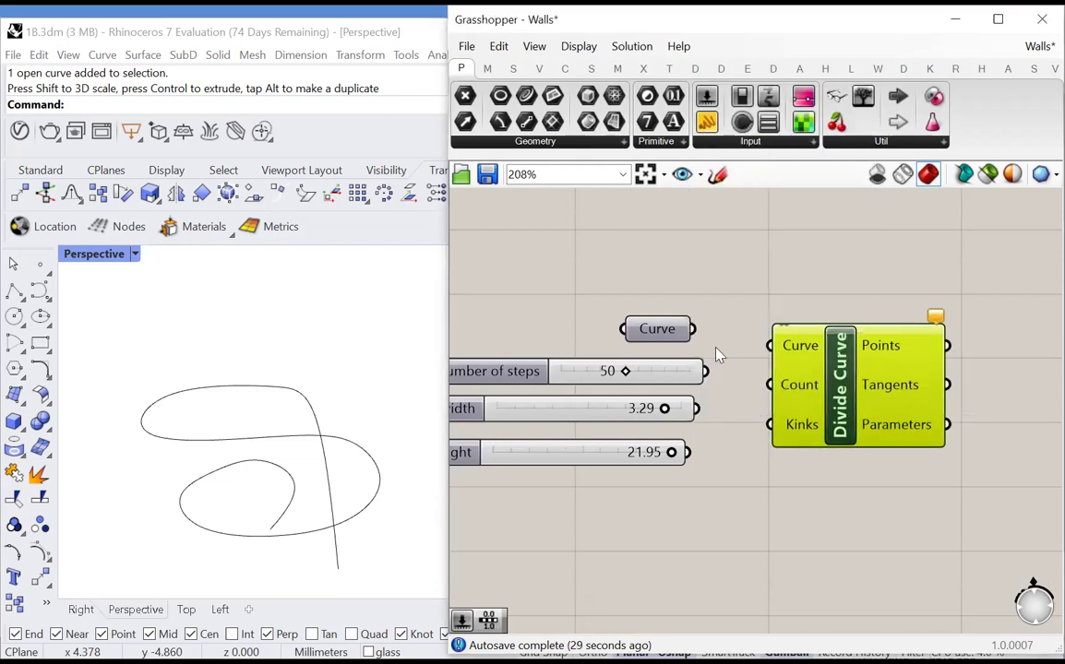
Wire the Curve parameter into Divide Curve's Curve input and the number of steps slider into its Count input
drag(695, 330, 771, 347)
click(784, 422)
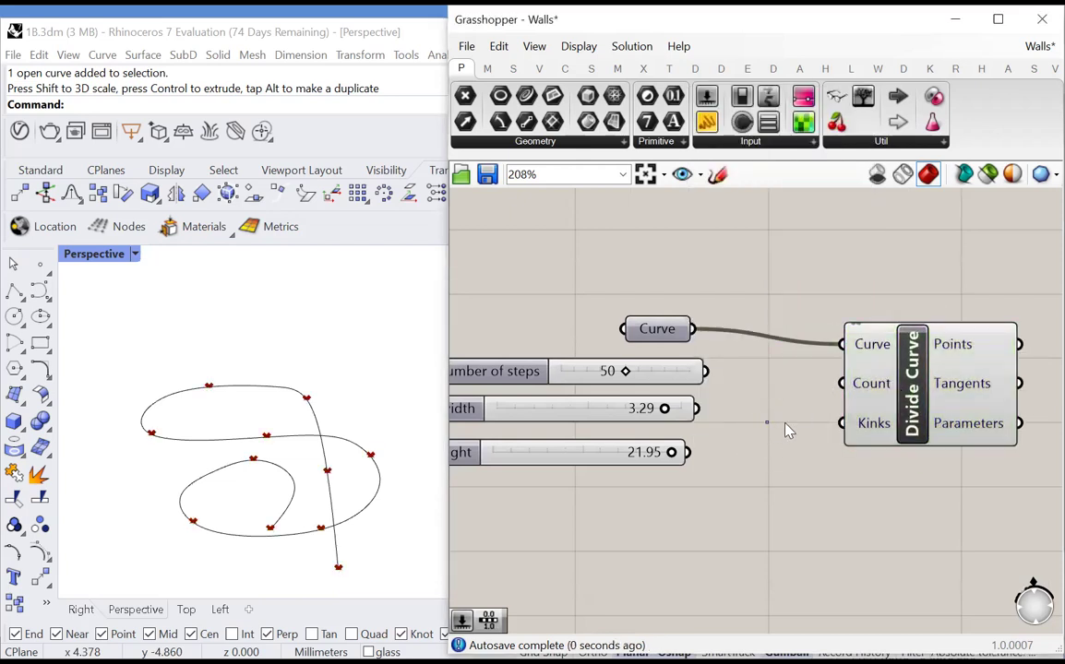
scroll(725, 439, down, 2)
scroll(725, 440, up, 1)
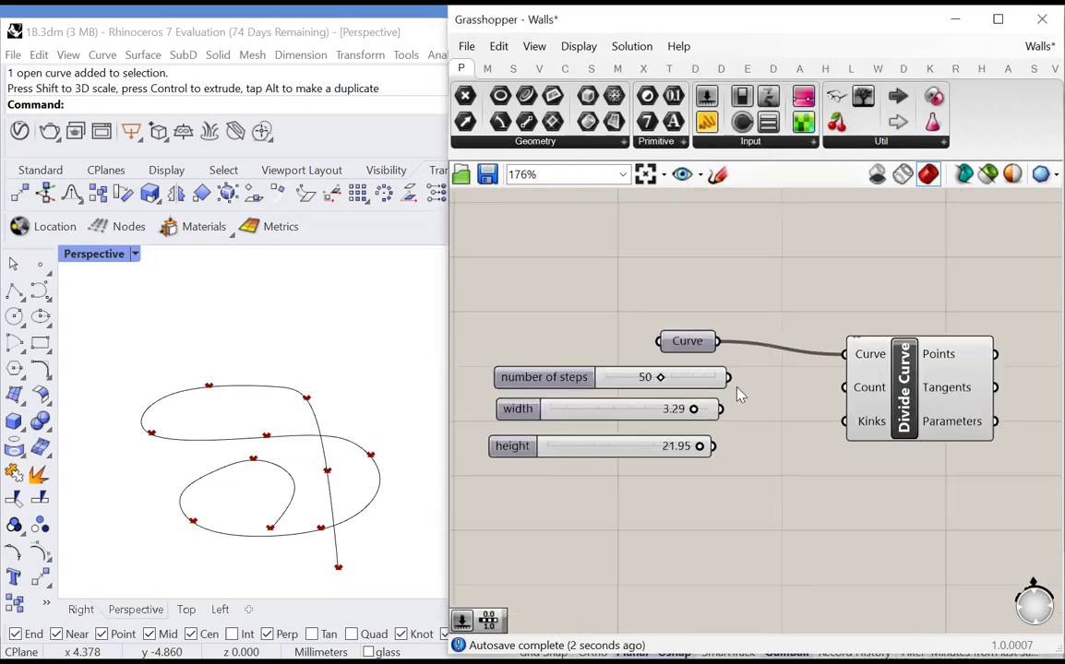
drag(728, 378, 844, 388)
Add a Shatter component after Divide Curve
scroll(858, 485, down, 2)
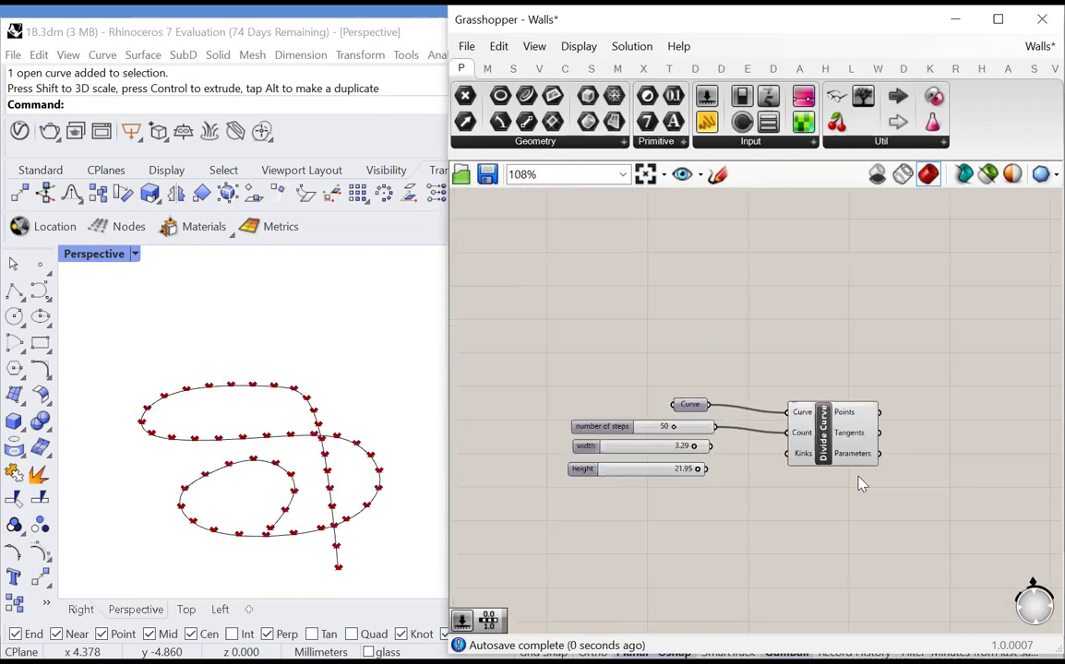
scroll(941, 429, up, 2)
double_click(939, 367)
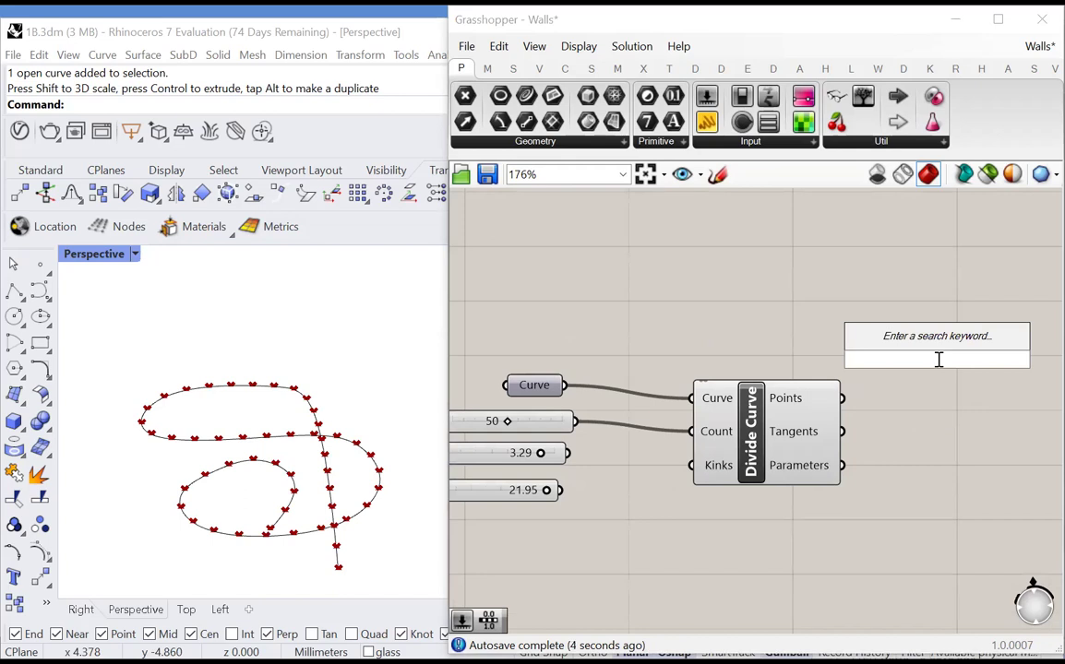
text(shatter)
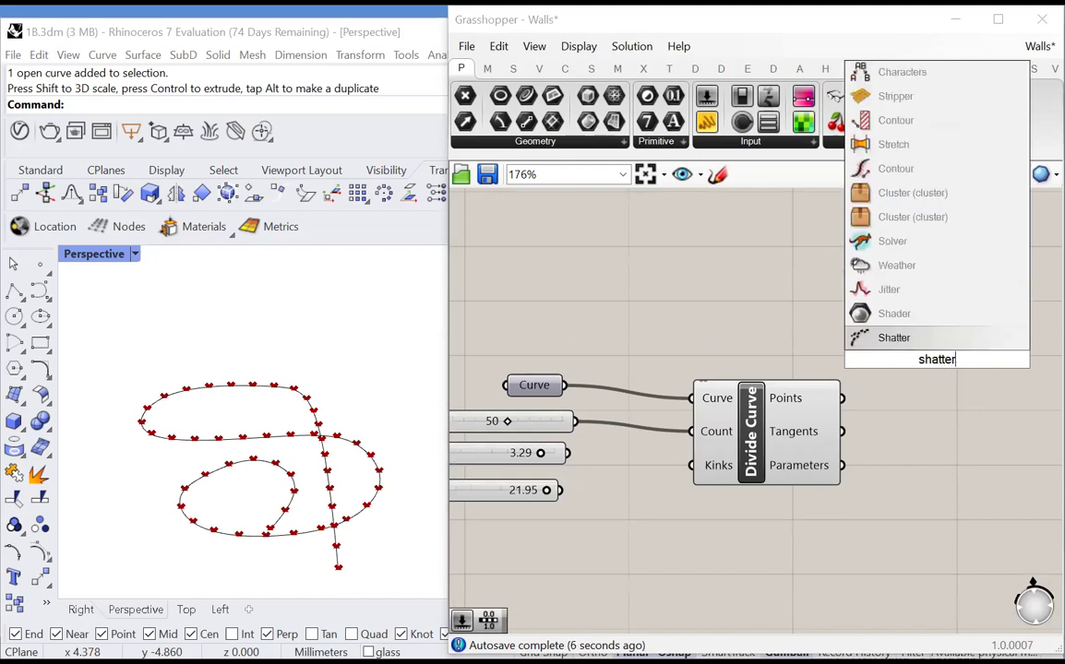
click(912, 346)
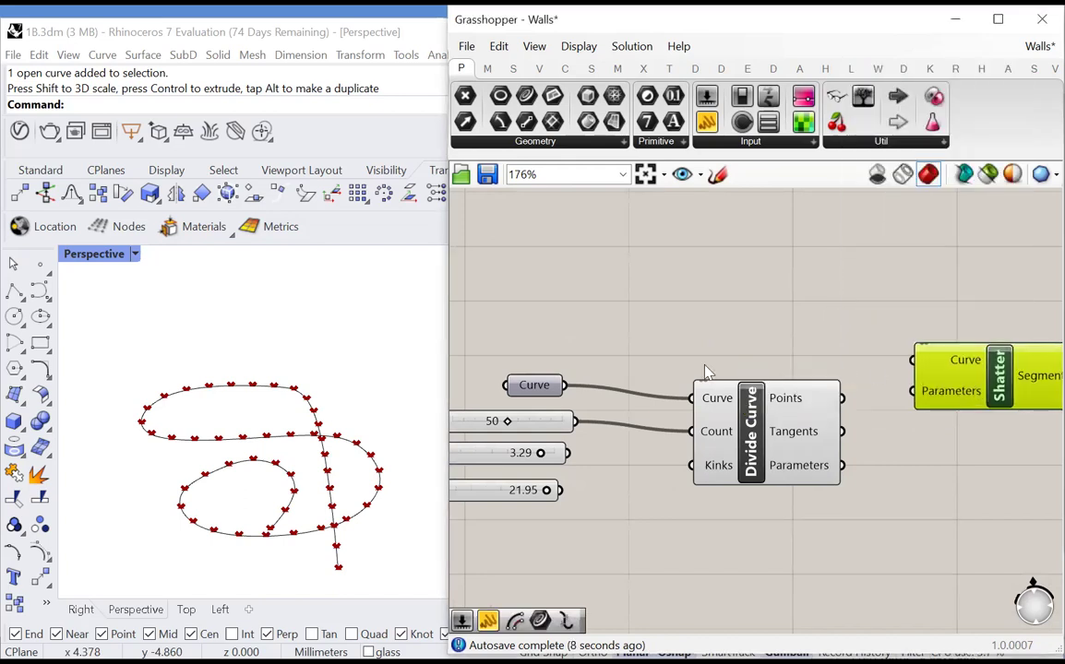
Feed Shatter with the Curve parameter and Divide Curve's Parameters output
drag(566, 386, 912, 361)
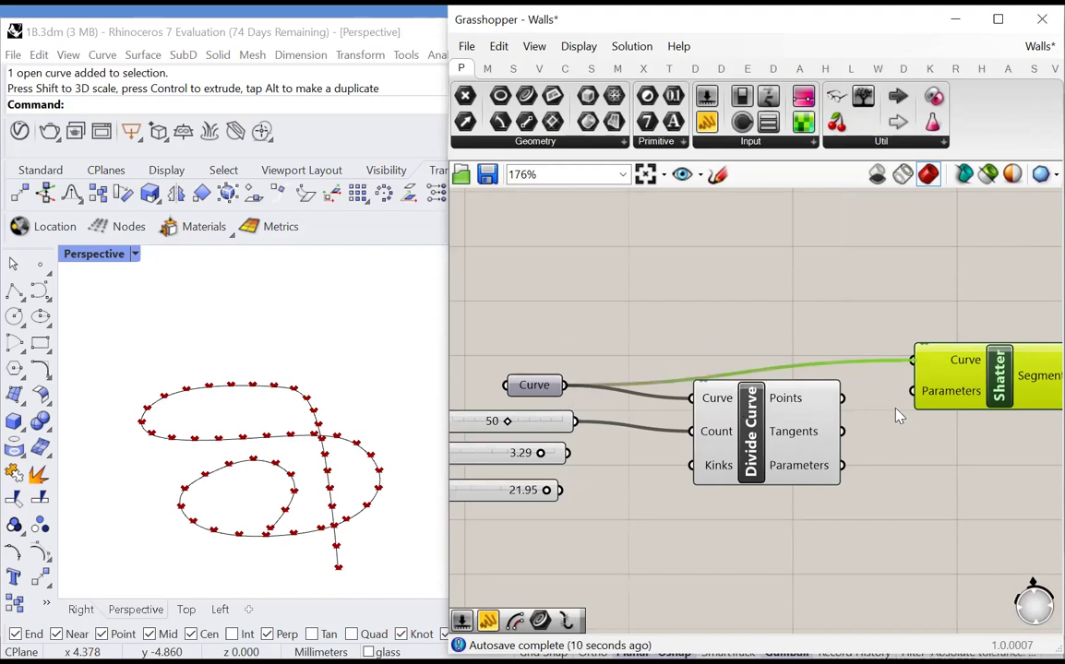
click(772, 523)
scroll(720, 515, down, 3)
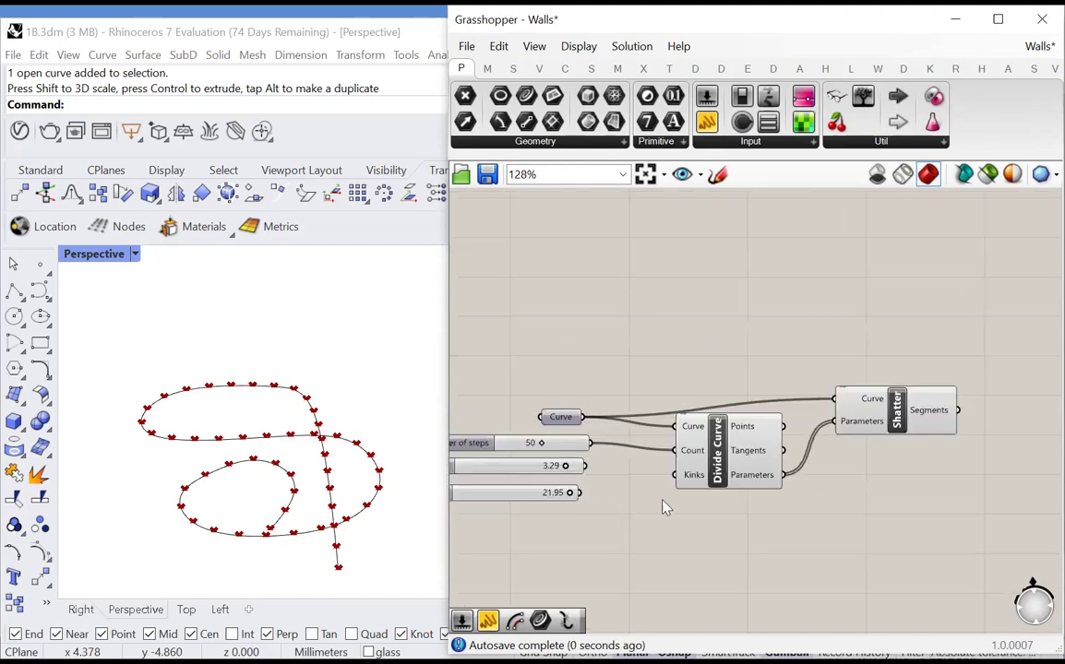
Add an Offset Curve component after Shatter
scroll(978, 429, up, 4)
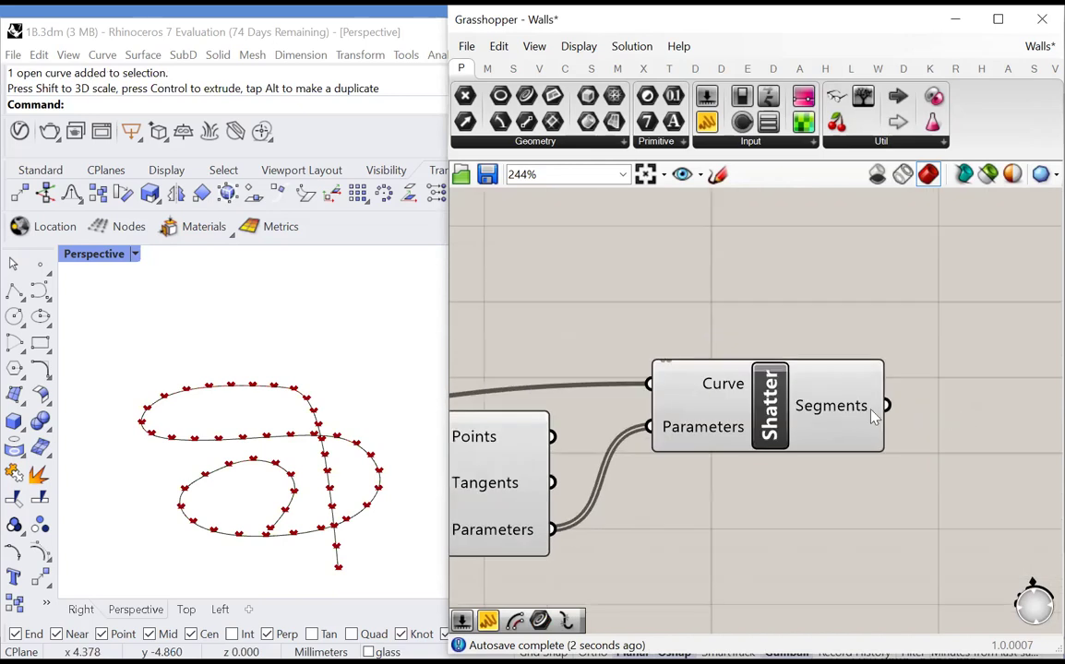
scroll(703, 475, down, 2)
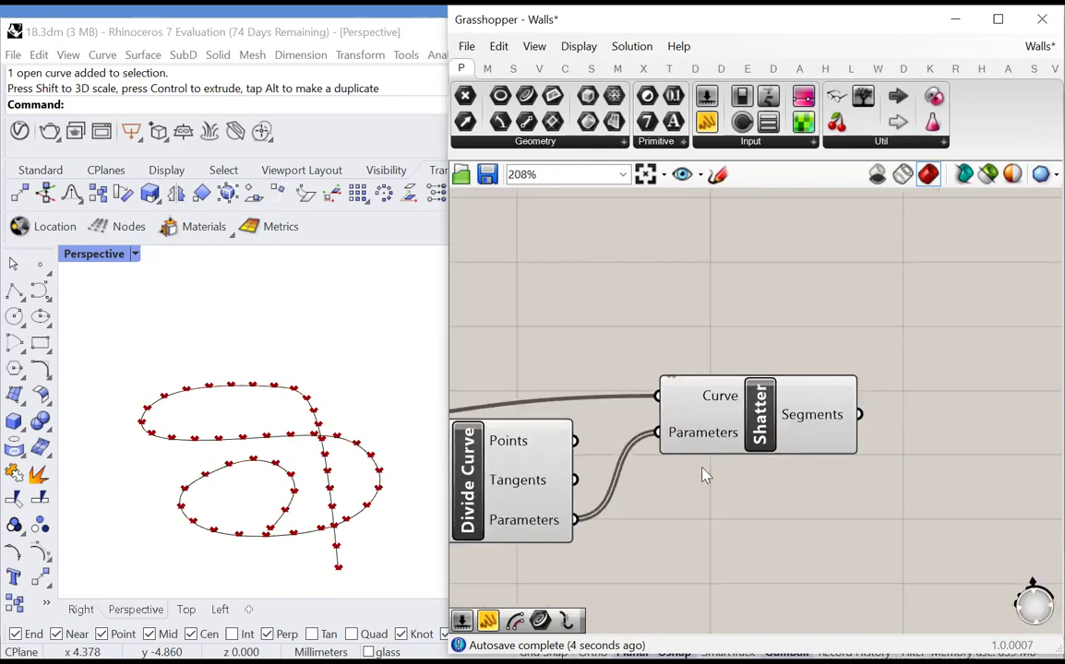
scroll(903, 428, up, 3)
double_click(901, 429)
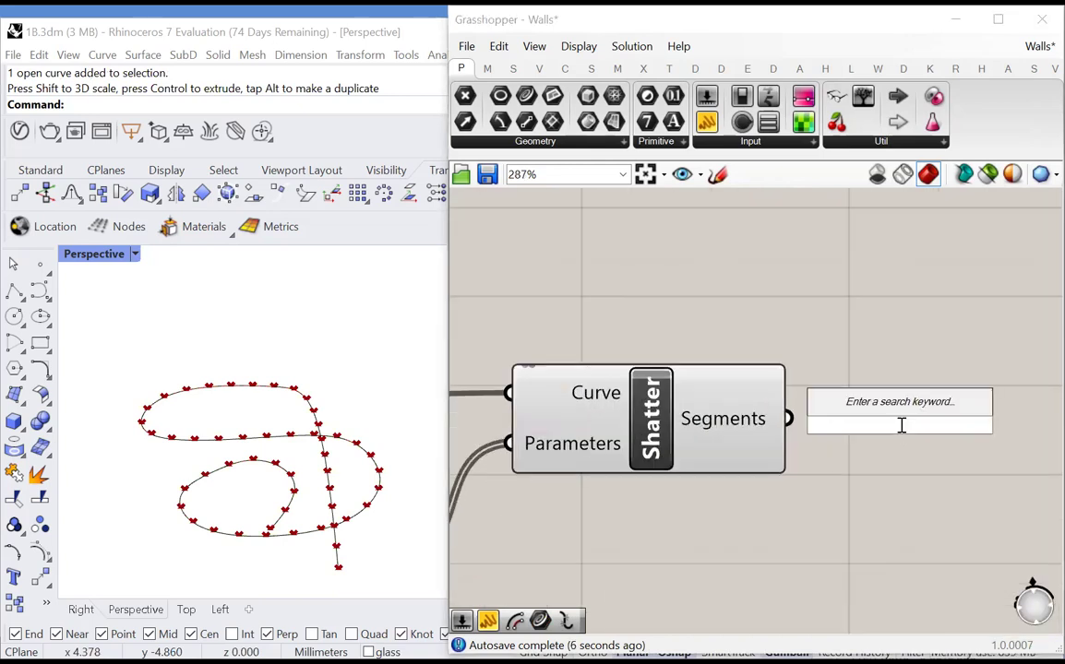
text(oof)
key(BackSpace)
key(BackSpace)
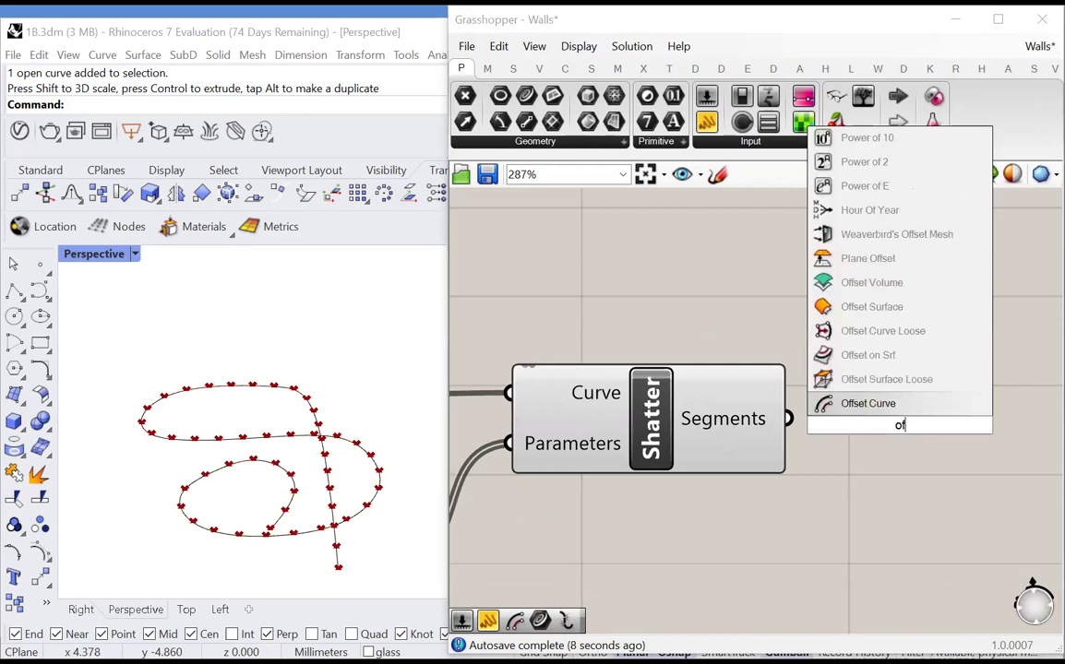
text(ff)
click(867, 355)
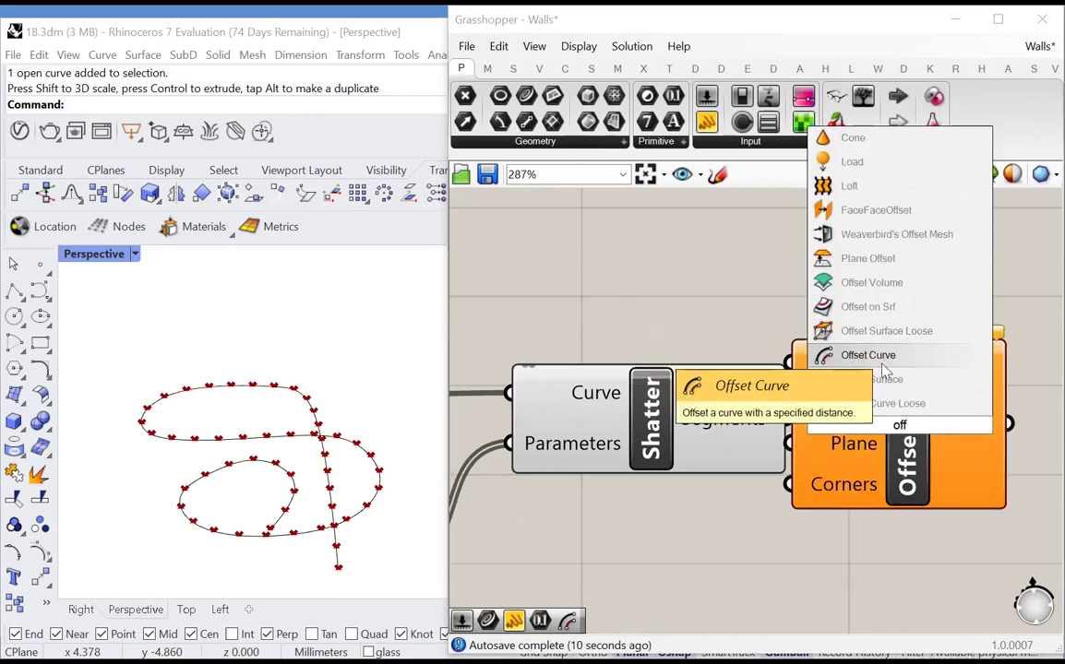
Wire Shatter's Segments into Offset Curve's Curve input and the width slider into its Distance input
drag(787, 418, 653, 513)
scroll(932, 424, down, 3)
scroll(634, 504, up, 1)
click(635, 338)
scroll(516, 428, down, 5)
scroll(930, 452, up, 6)
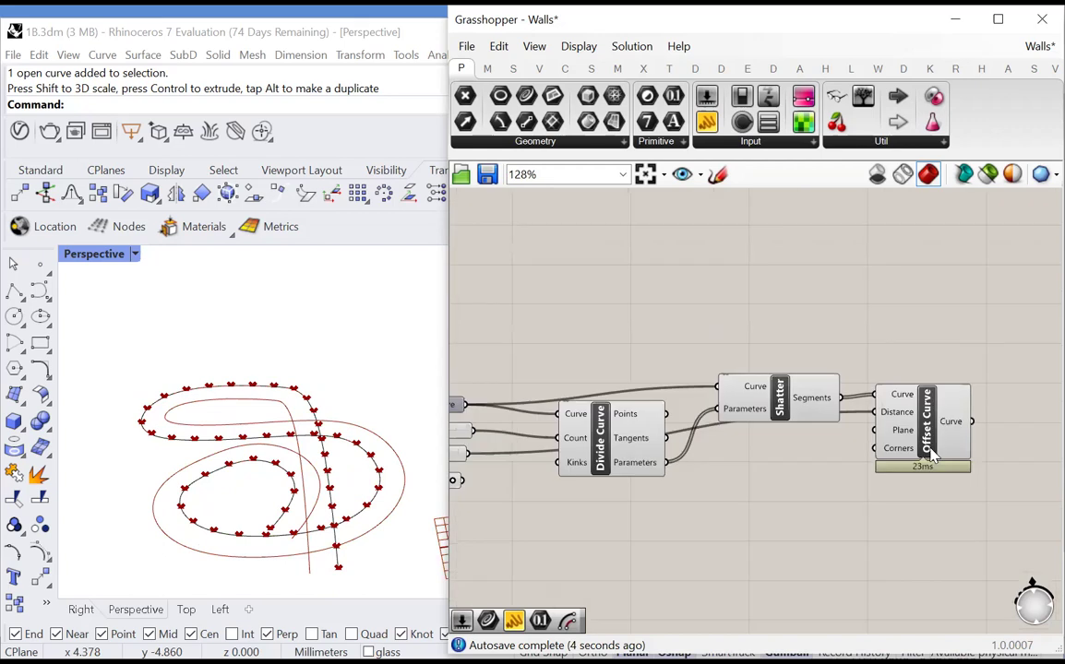
Move the Offset Curve component lower on the canvas so it sits below the level of Shatter
click(922, 457)
click(695, 463)
scroll(701, 466, down, 3)
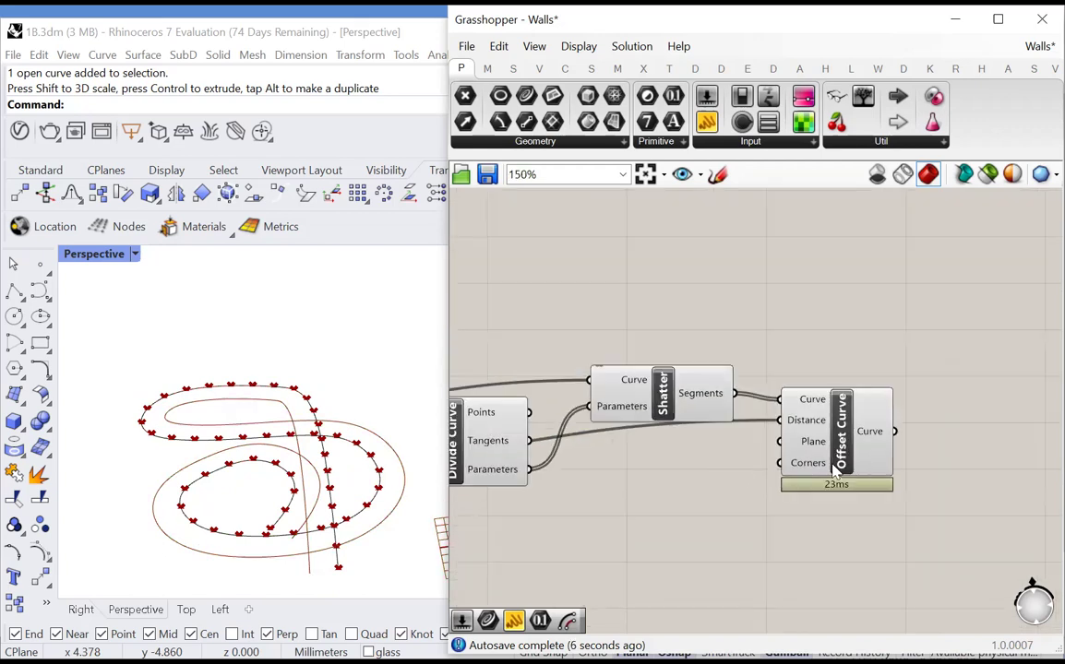
drag(835, 471, 826, 509)
Add a Loft component after Offset Curve
click(966, 404)
double_click(964, 399)
text(lof)
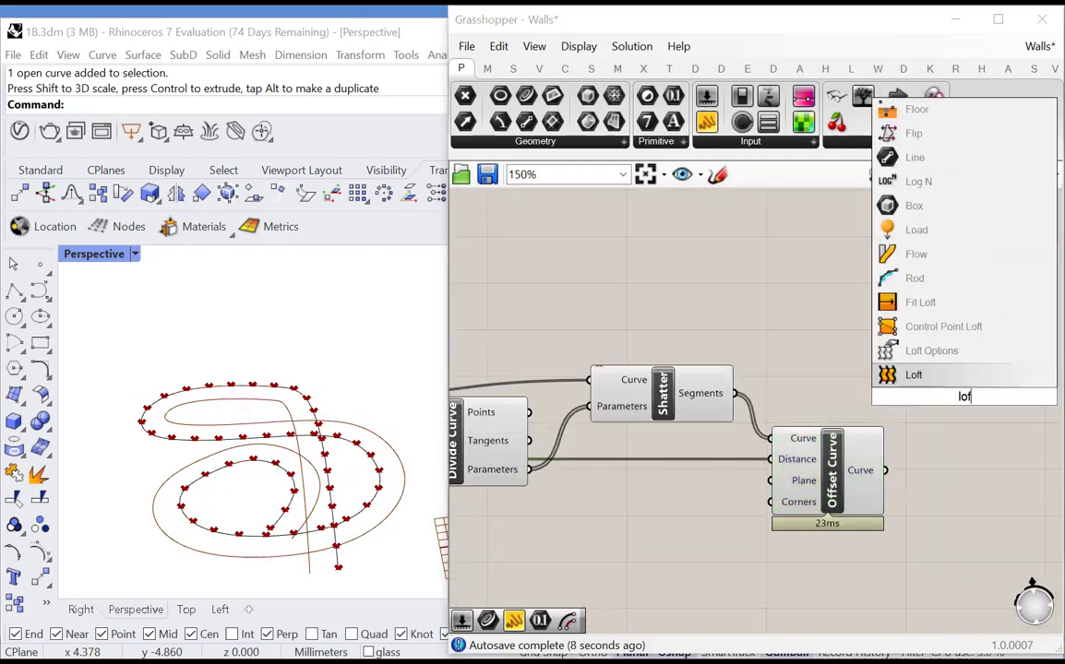
text(t)
key(Return)
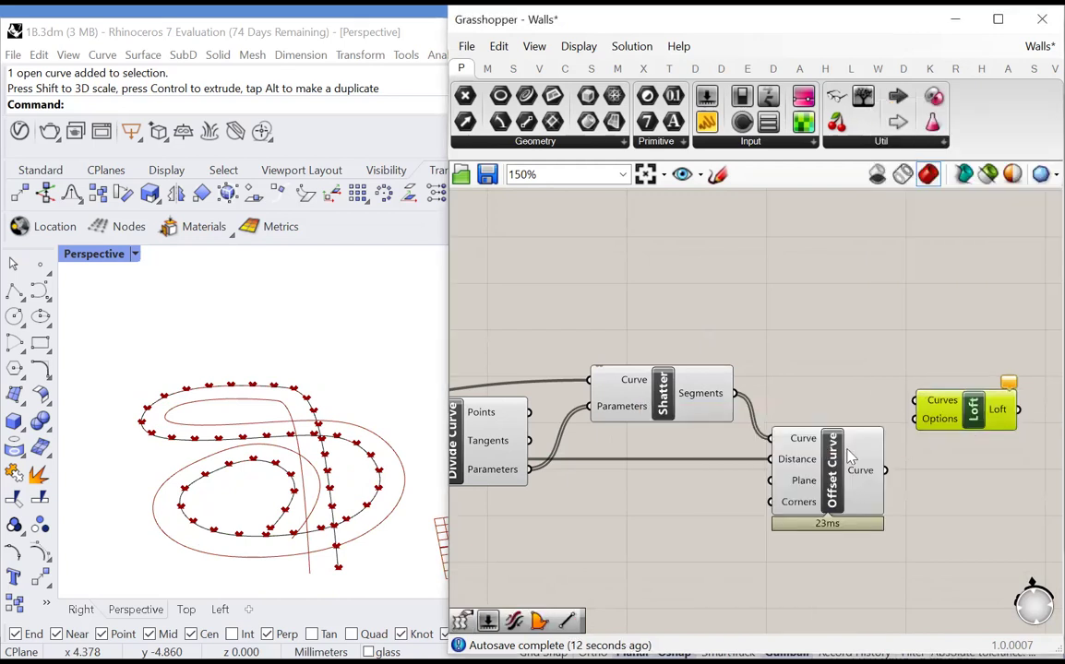
Graft and simplify Shatter's Segments output, and simplify Offset Curve's Curve output
right_click(719, 395)
click(754, 496)
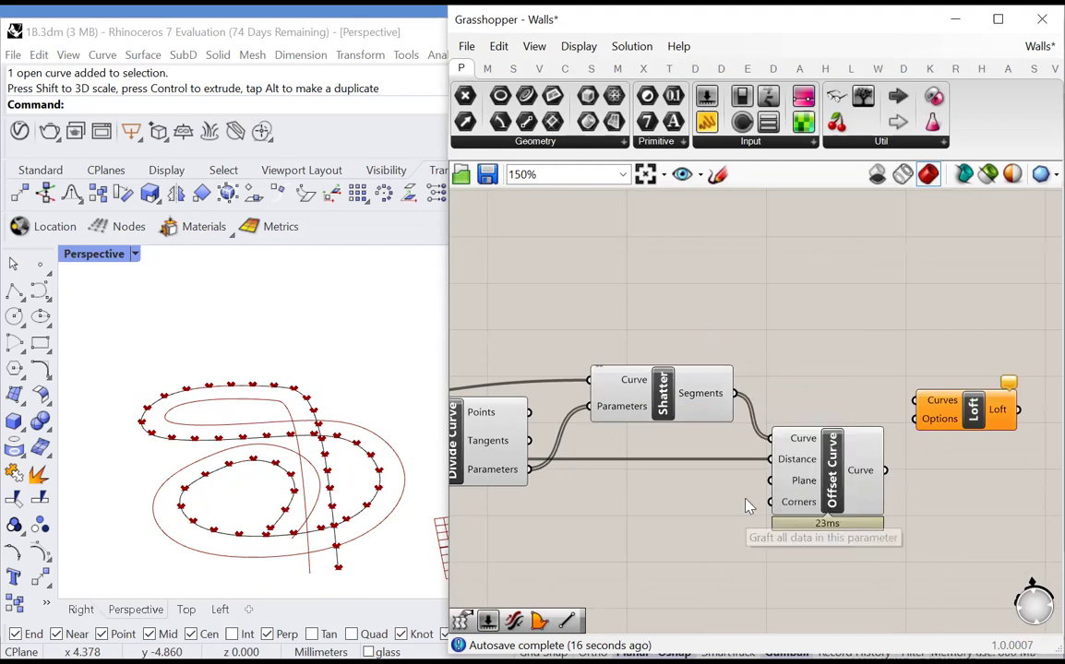
right_click(858, 472)
click(858, 580)
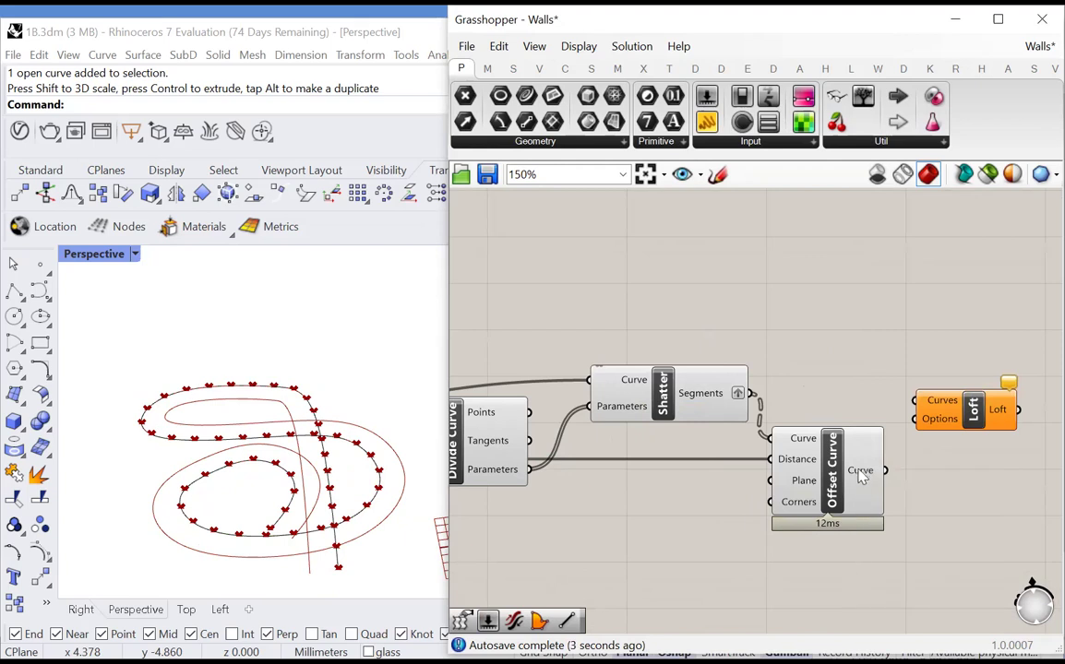
right_click(859, 474)
click(842, 569)
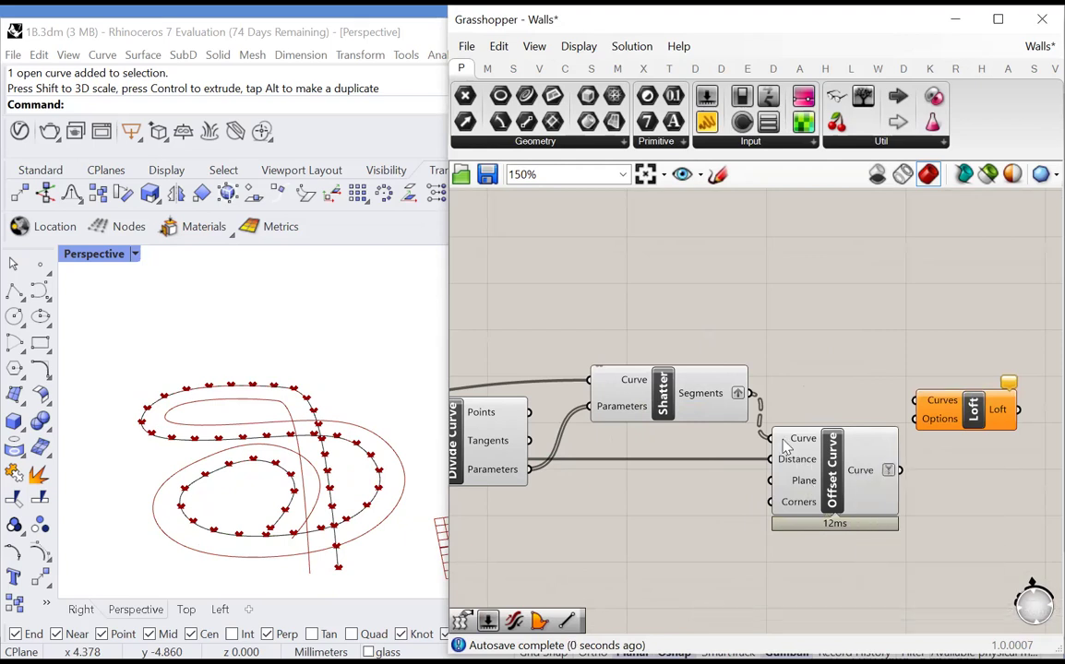
right_click(719, 407)
click(743, 521)
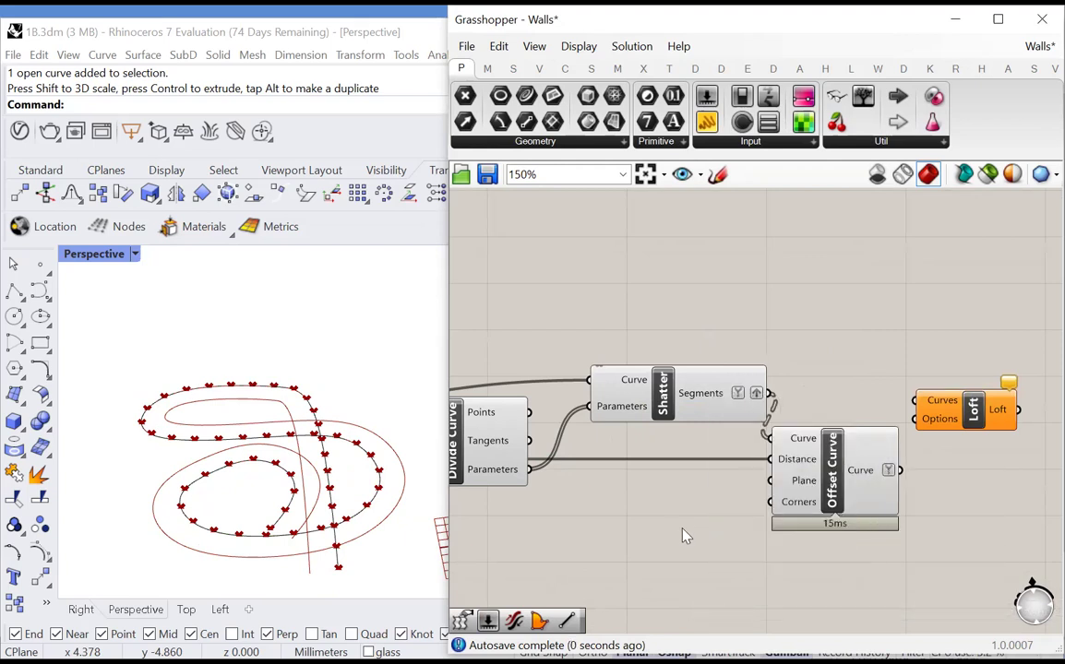
Wire both Shatter's Segments output and Offset Curve's Curve output into the Curves input of Loft
scroll(678, 528, down, 2)
scroll(871, 477, up, 2)
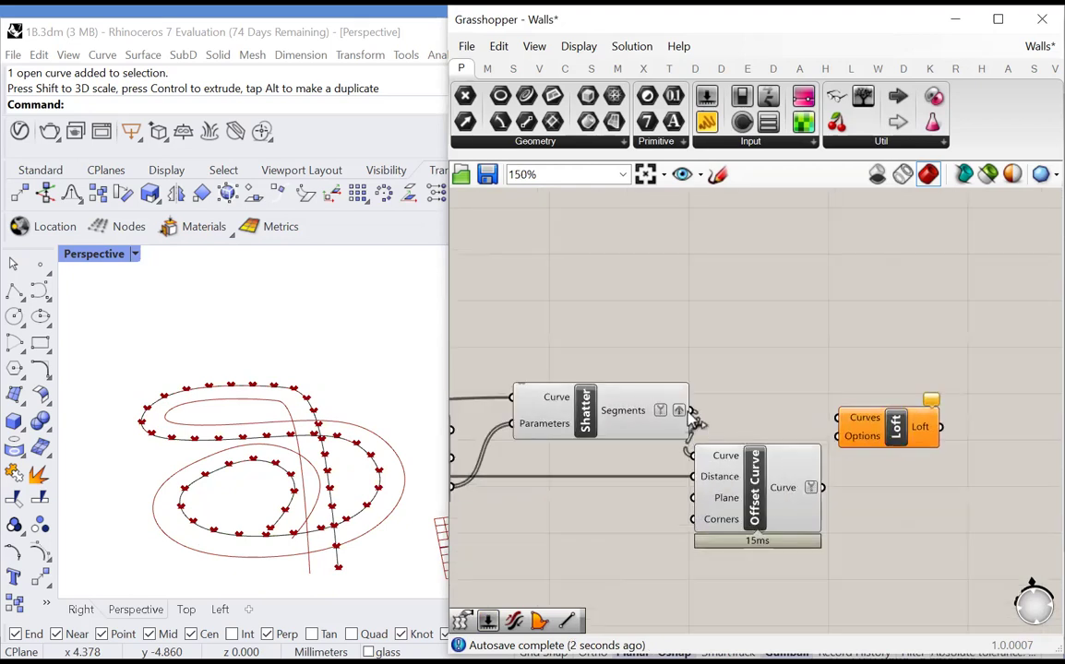
drag(694, 418, 837, 418)
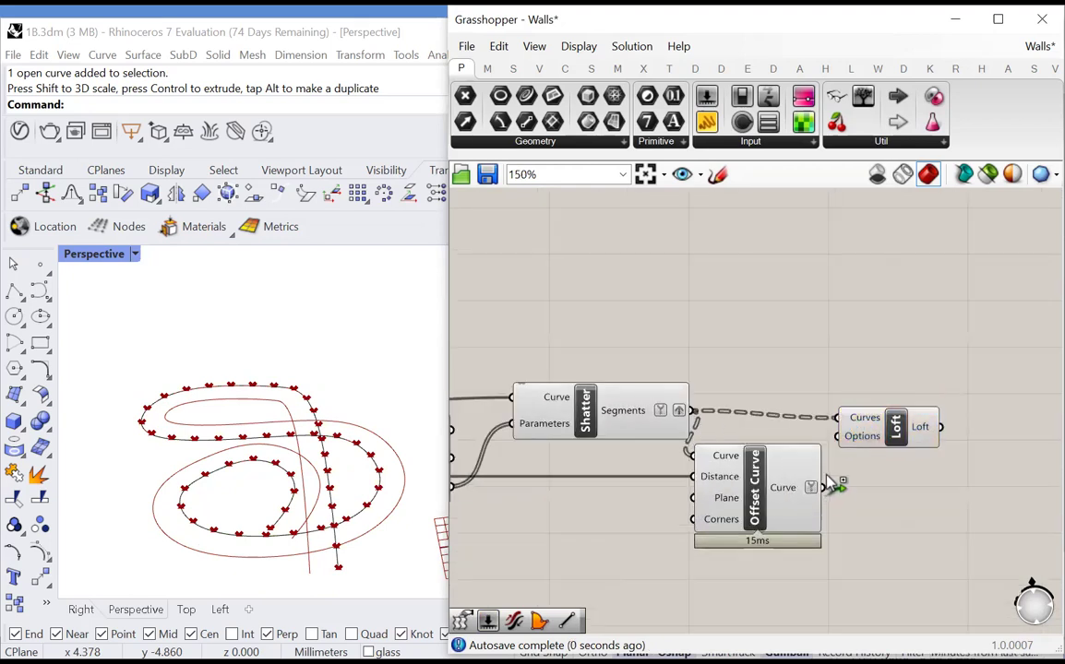
shift+drag(827, 476, 911, 428)
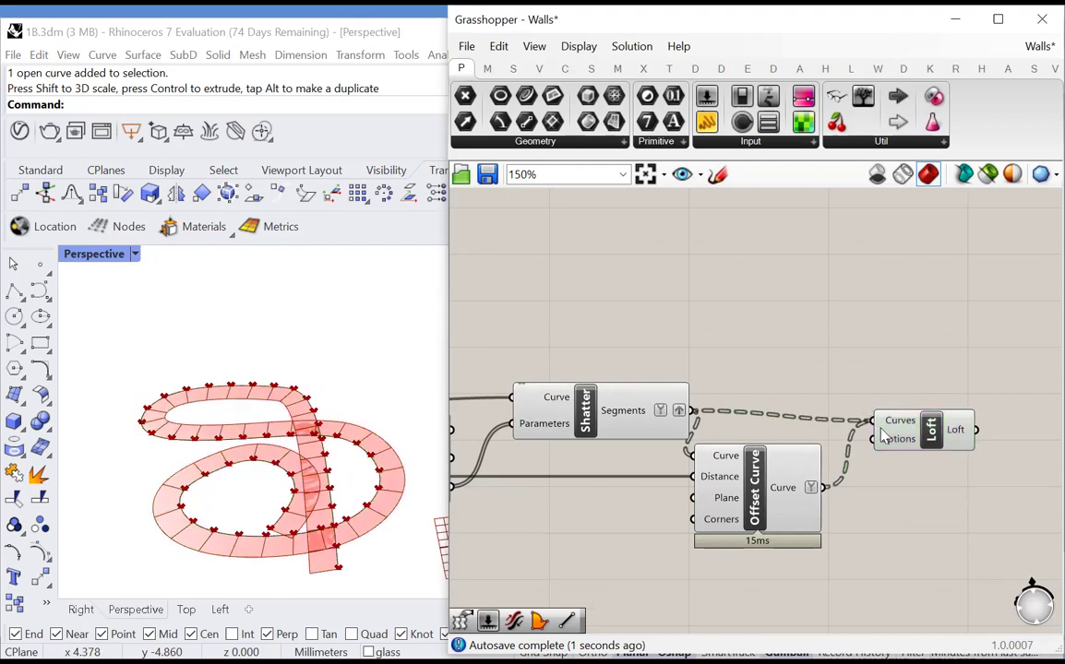
scroll(895, 429, up, 3)
mouse_move(907, 417)
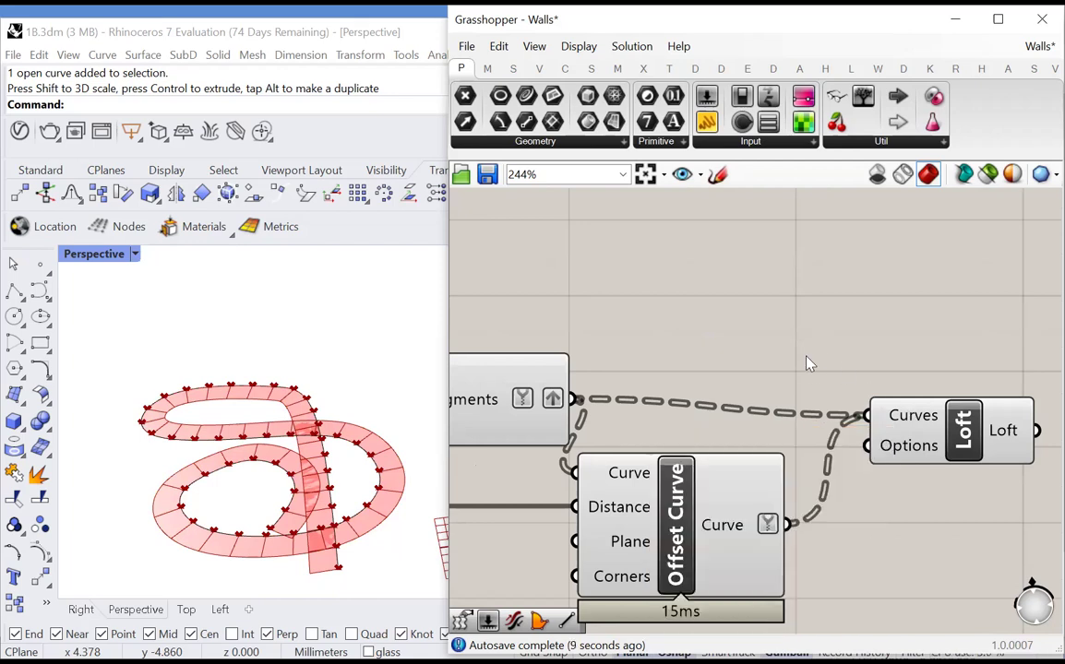
scroll(801, 374, down, 2)
click(916, 419)
scroll(759, 378, down, 1)
scroll(925, 416, up, 1)
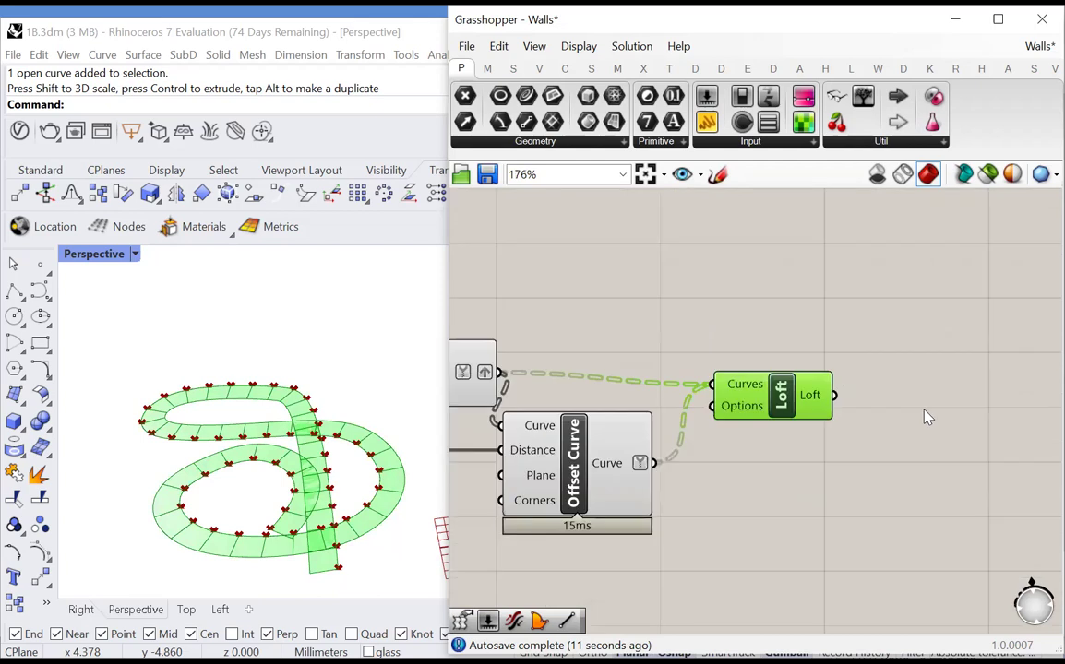
Add a Move component after Loft and connect Loft's output to its Geometry input
click(924, 416)
double_click(924, 416)
text(move)
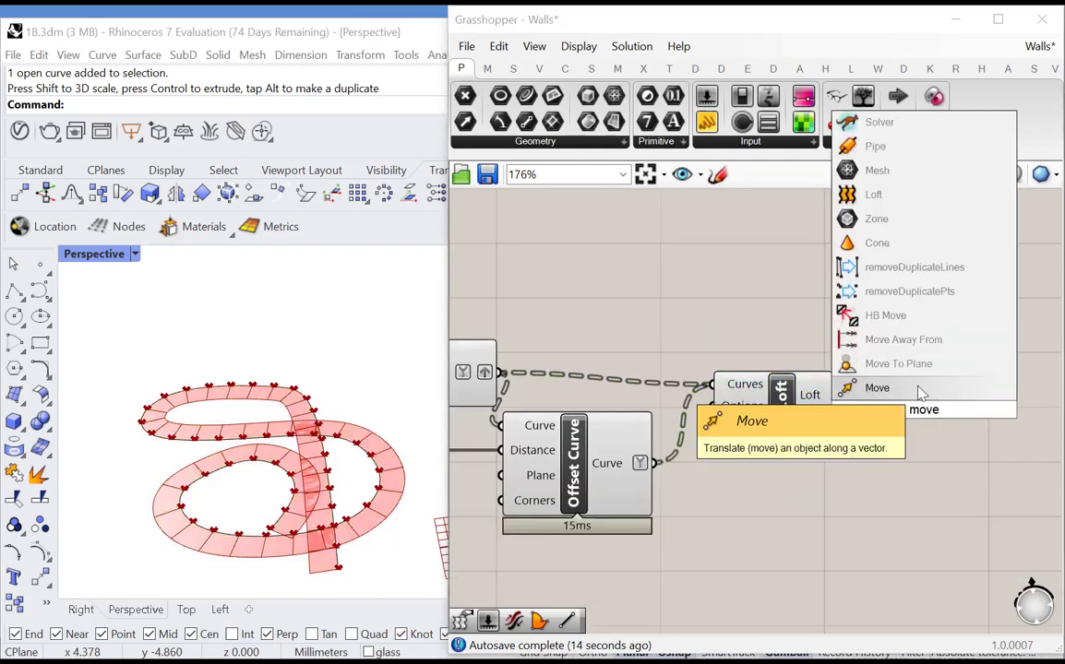
click(858, 388)
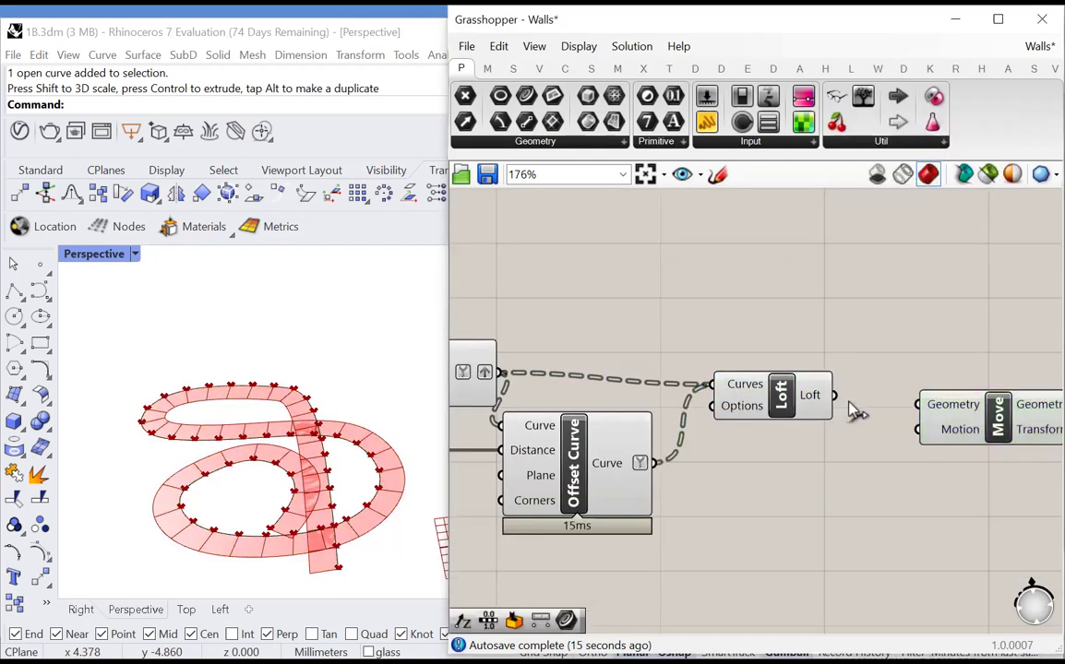
drag(834, 395, 1061, 381)
scroll(883, 385, down, 2)
scroll(897, 463, up, 2)
click(865, 403)
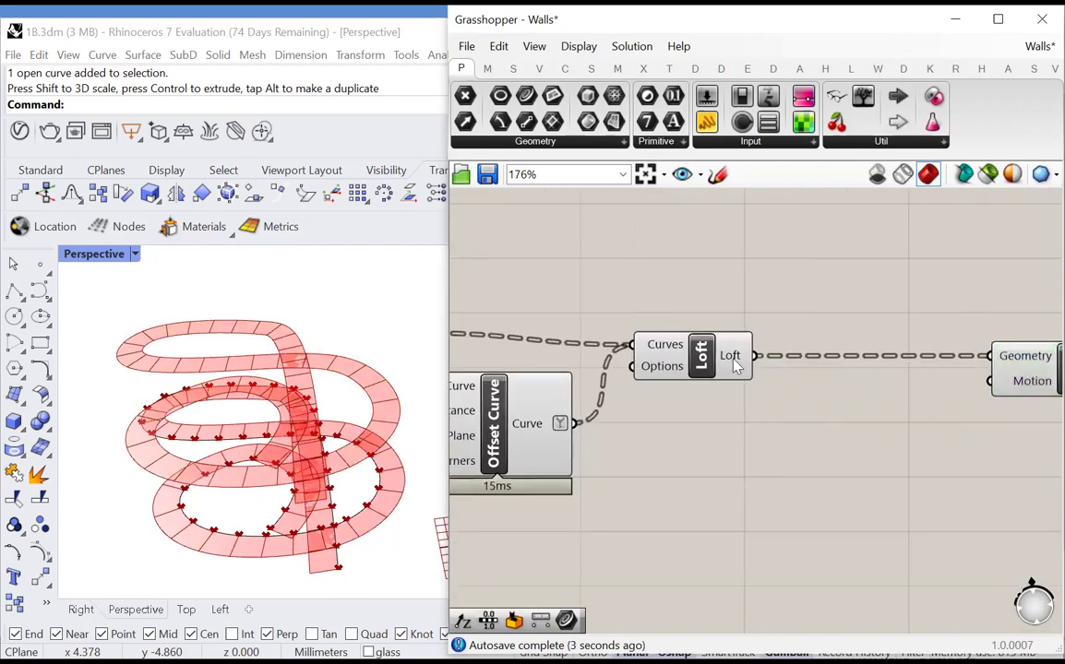
Flatten the output of the Loft component
right_click(735, 366)
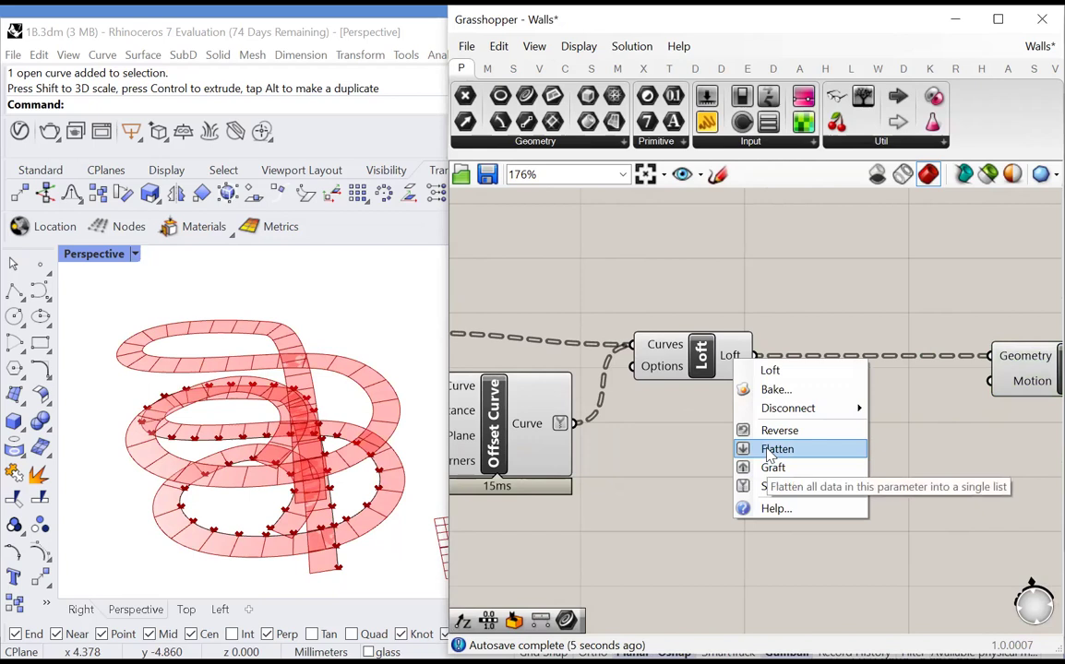
click(773, 450)
scroll(801, 445, down, 2)
scroll(780, 452, up, 2)
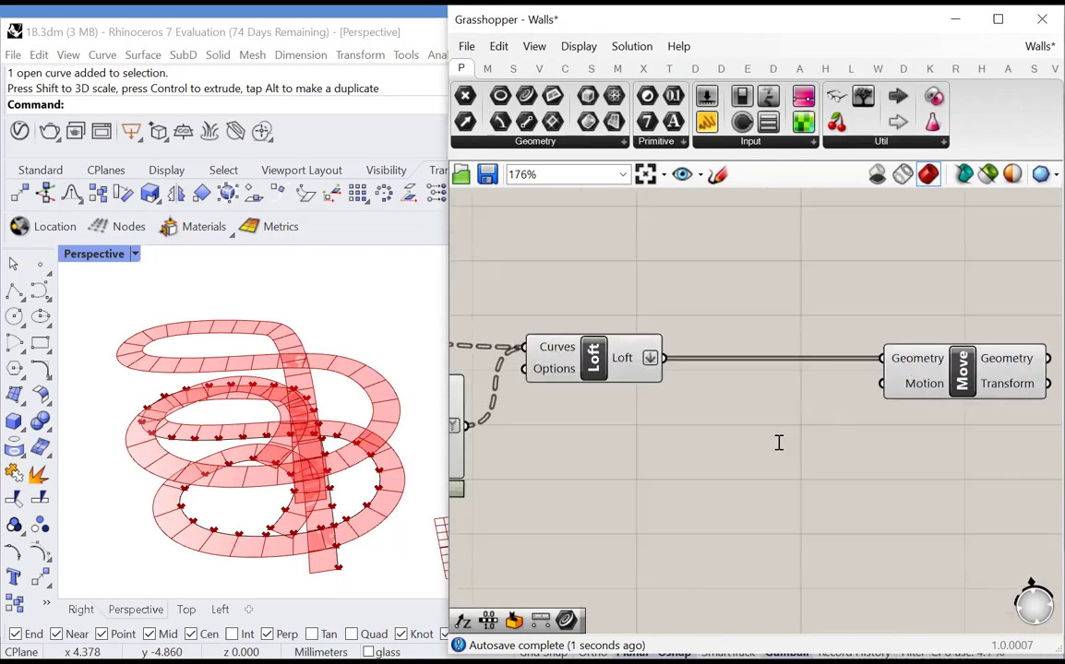
Add a Range component below the wire between Loft and Move
double_click(779, 442)
text(range)
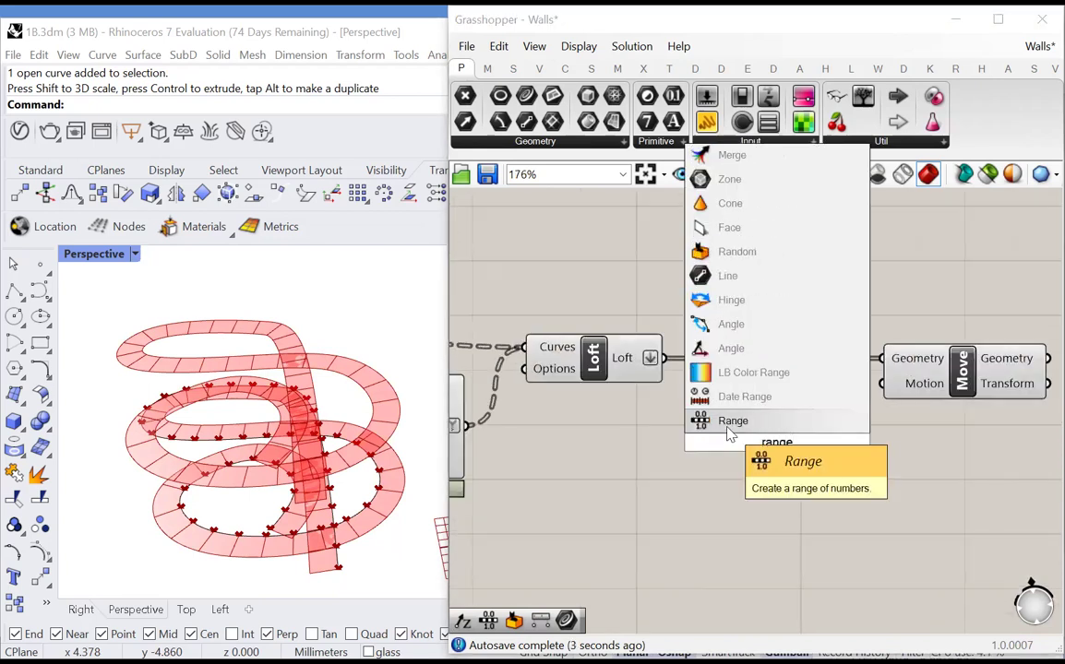
click(728, 422)
click(909, 462)
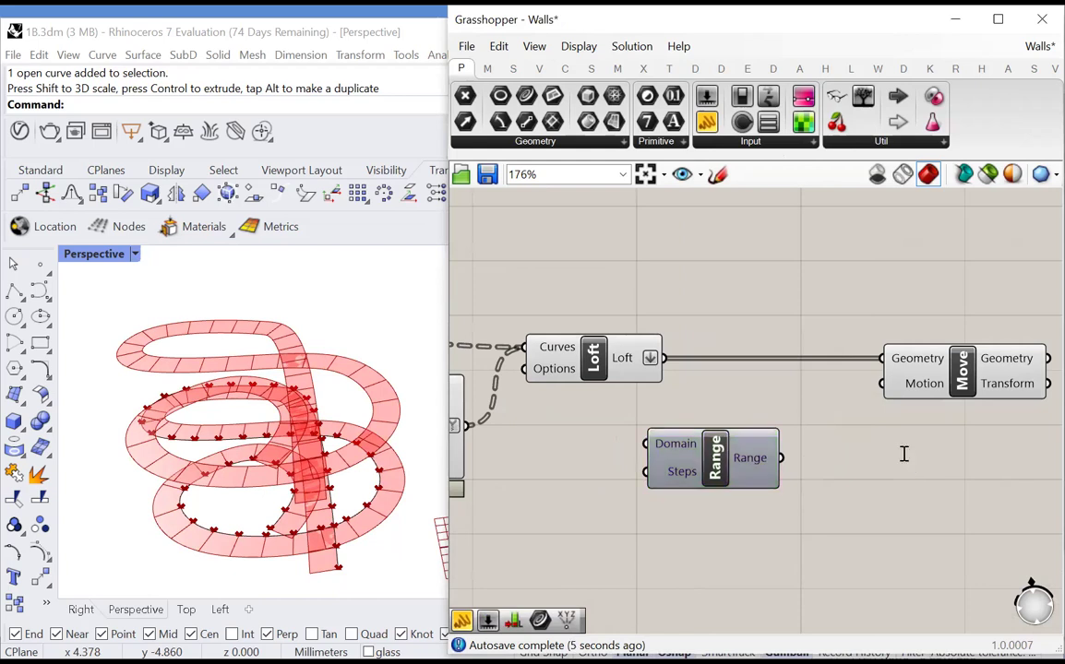
Add a Unit Z component, wire Range into its Factor input and its Unit vector into Move's Motion input
double_click(904, 454)
text(z)
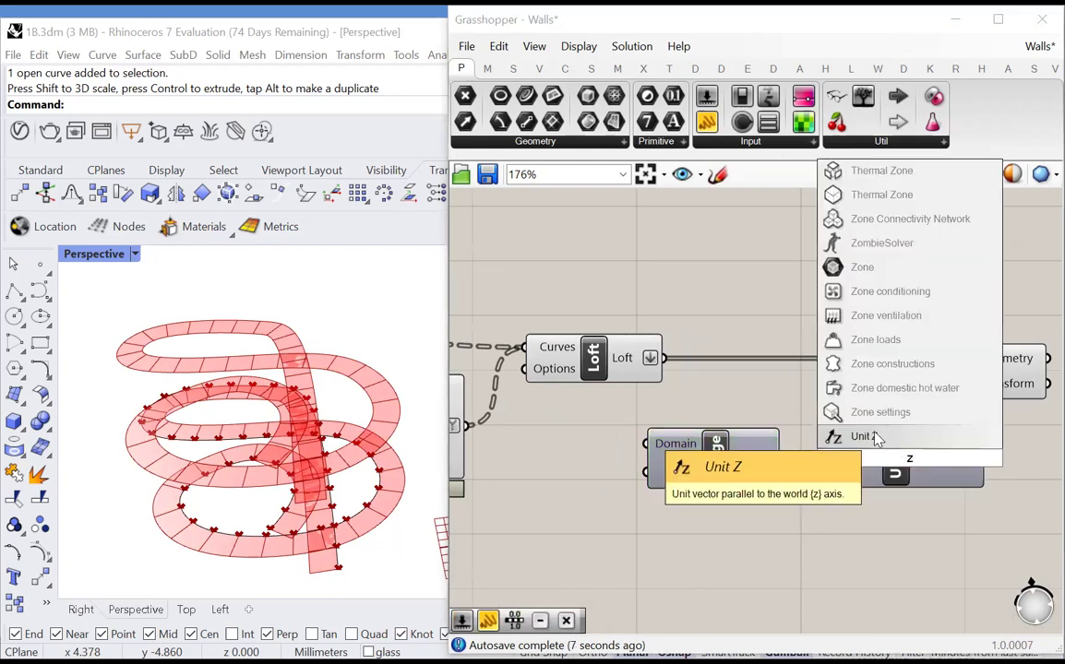
click(876, 440)
drag(780, 458, 836, 458)
mouse_move(986, 457)
mouse_down()
mouse_move(864, 391)
mouse_move(843, 396)
mouse_move(993, 462)
mouse_move(986, 457)
mouse_up()
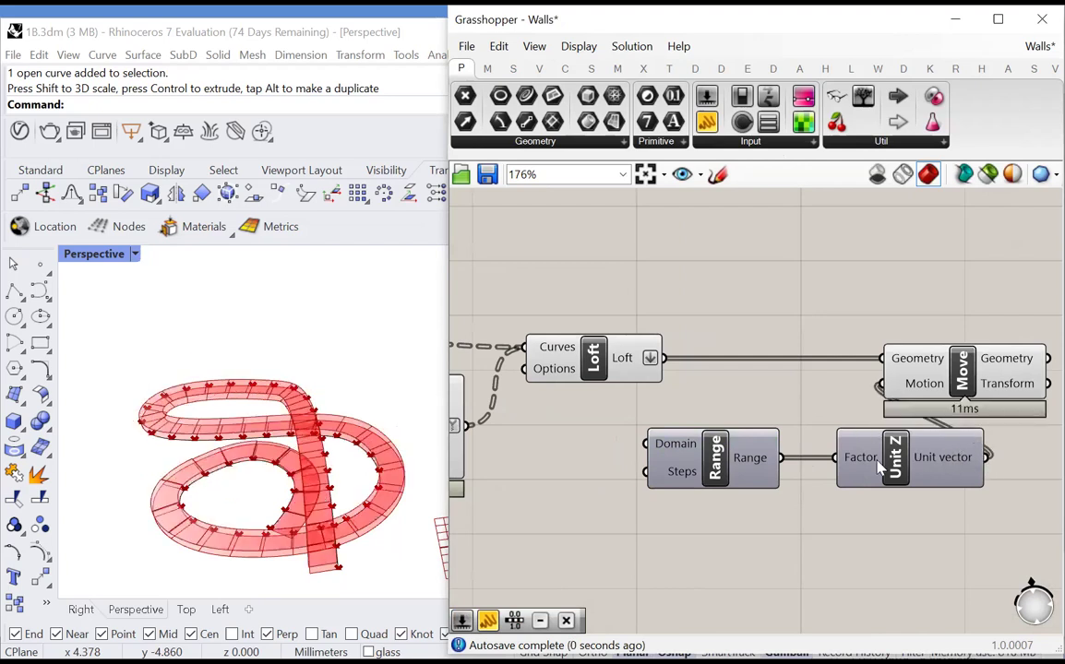
Shift the Move, Range and Unit Z components further right on the canvas to free space before Range
scroll(876, 463, down, 2)
drag(962, 400, 1055, 402)
click(722, 486)
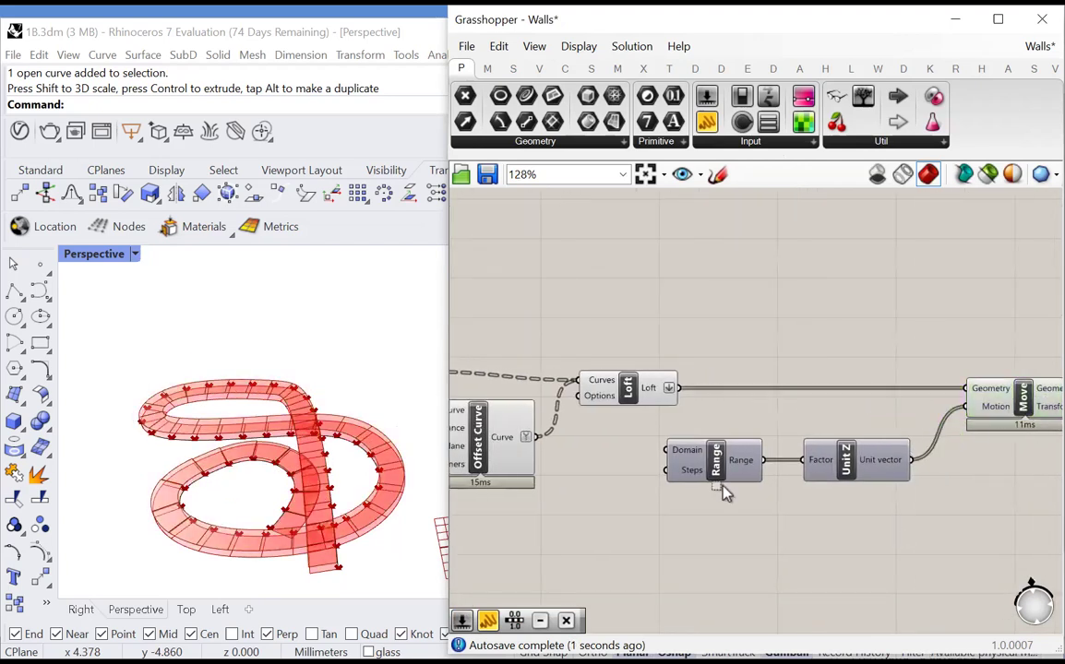
drag(722, 485, 690, 467)
drag(721, 463, 786, 462)
click(746, 555)
click(678, 480)
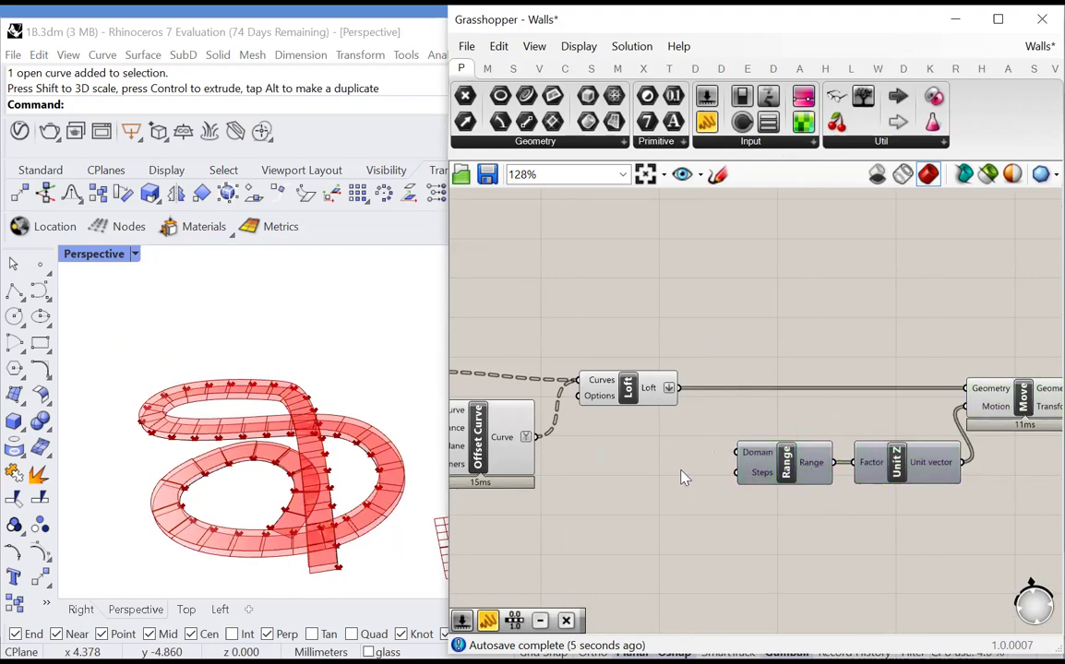
Add a List Length component before Range, feeding Loft's output into List and its Length output into Range's Steps
double_click(682, 477)
text(list l)
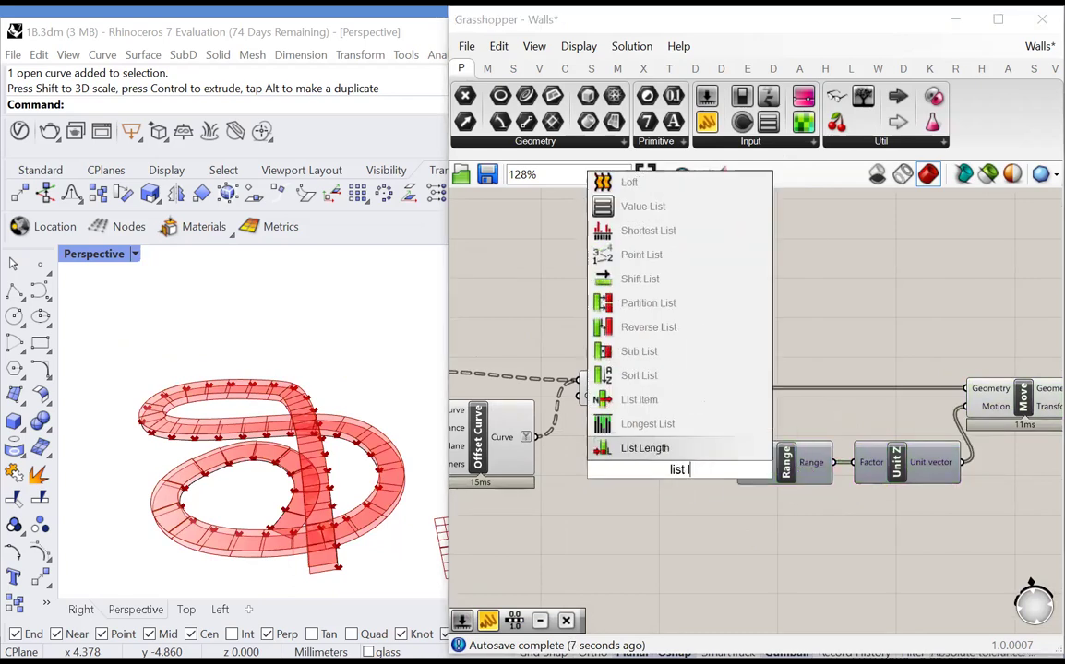
text(en)
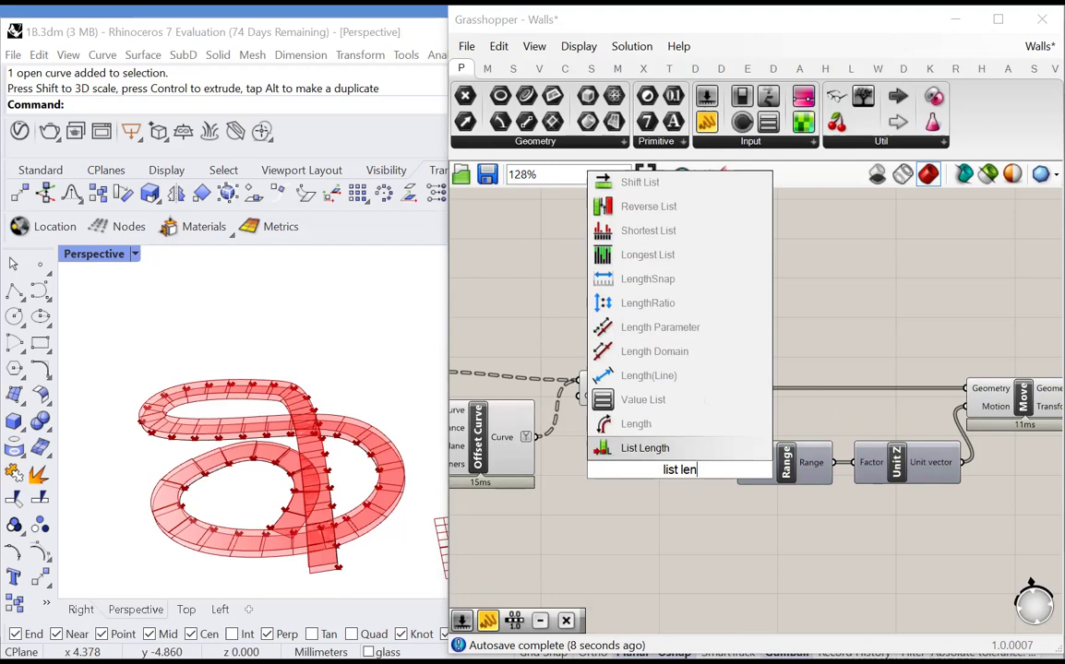
click(659, 450)
scroll(729, 466, up, 2)
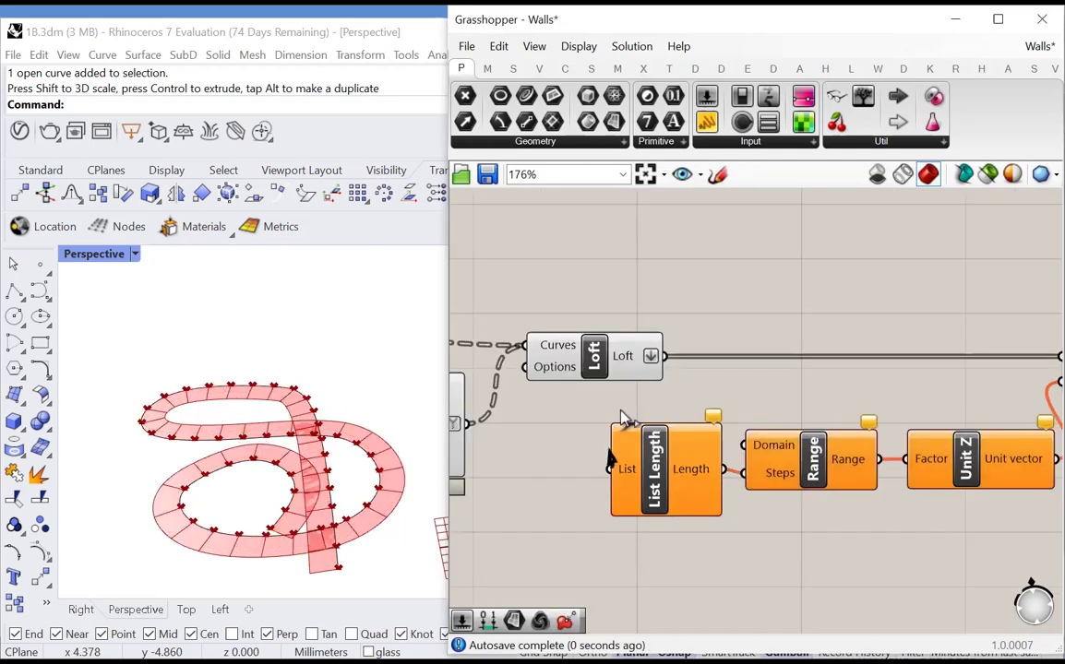
drag(608, 468, 664, 356)
scroll(541, 418, down, 3)
scroll(930, 396, up, 2)
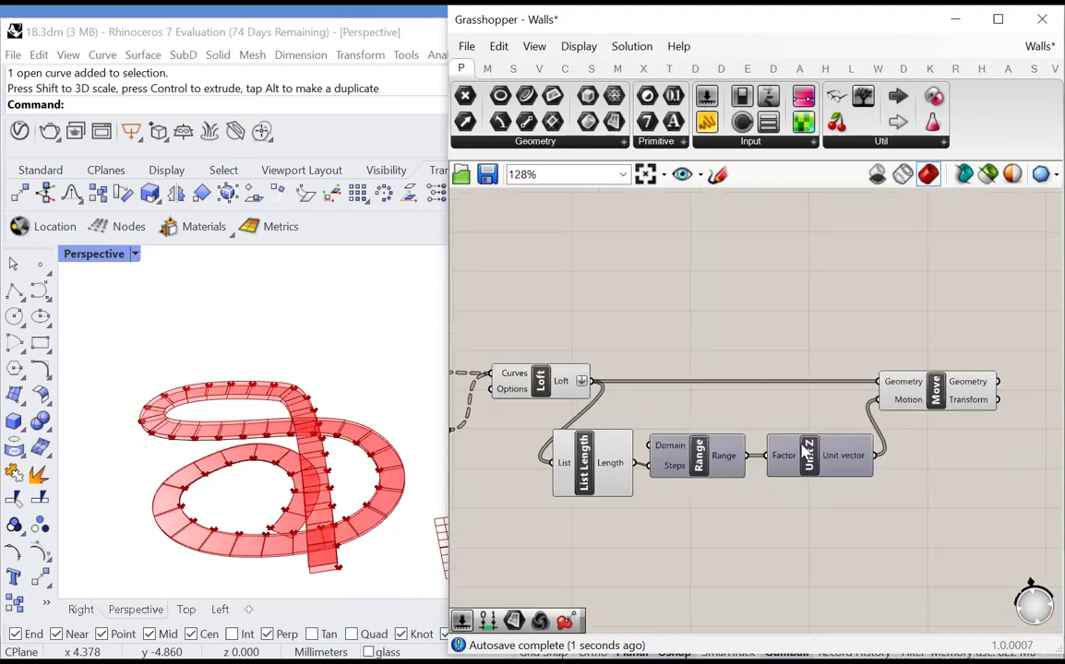
scroll(729, 439, down, 2)
scroll(668, 445, up, 4)
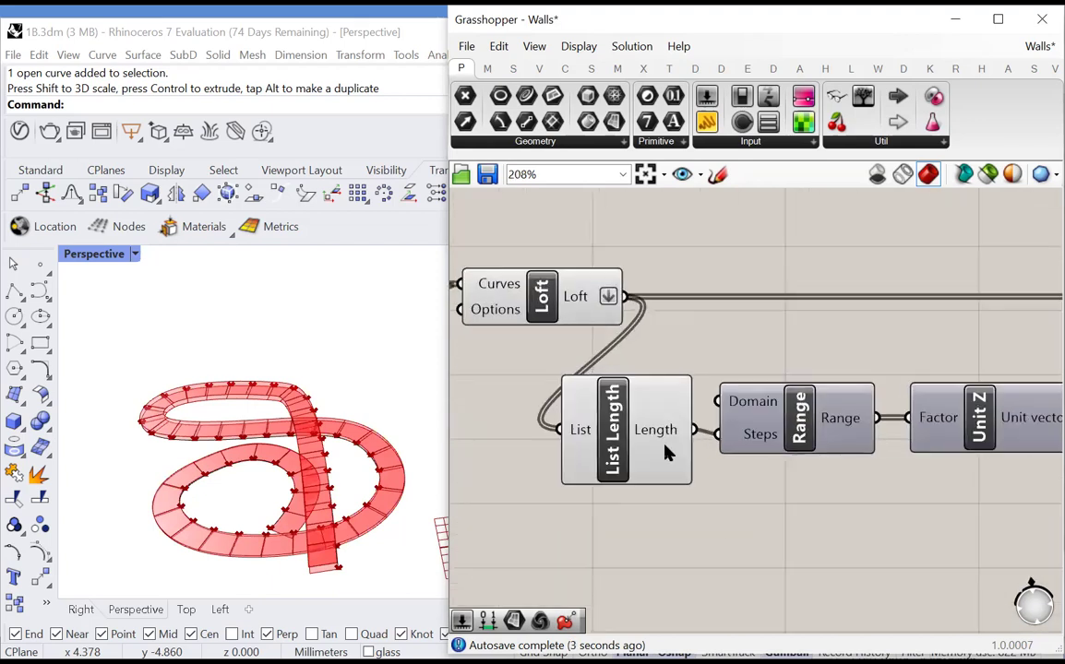
right_click(666, 436)
click(626, 510)
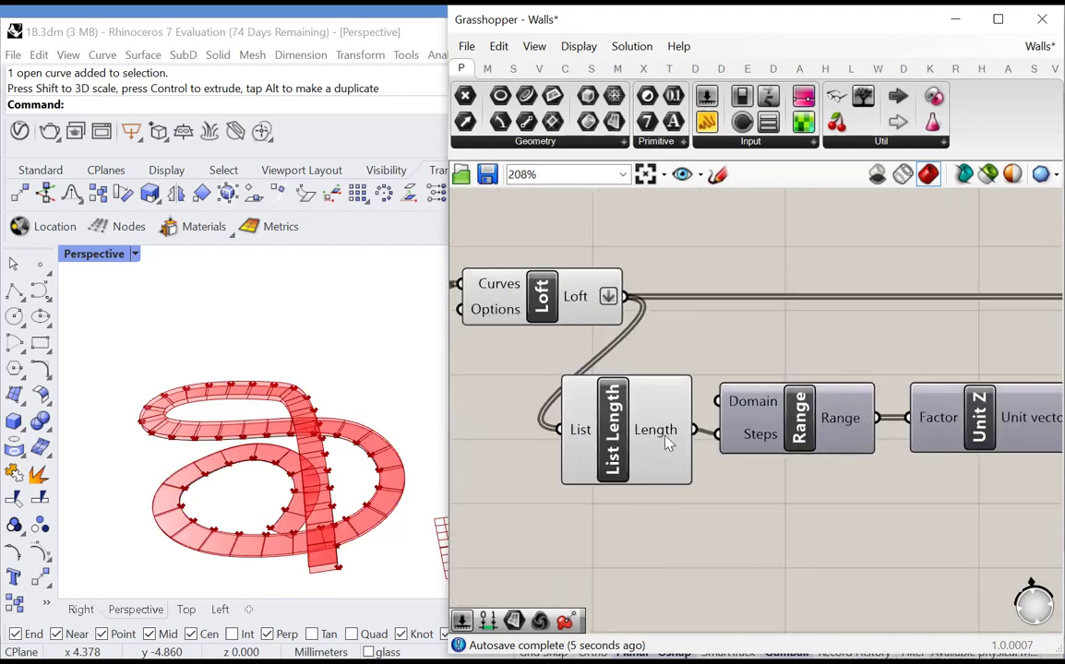
right_click(670, 436)
mouse_move(683, 571)
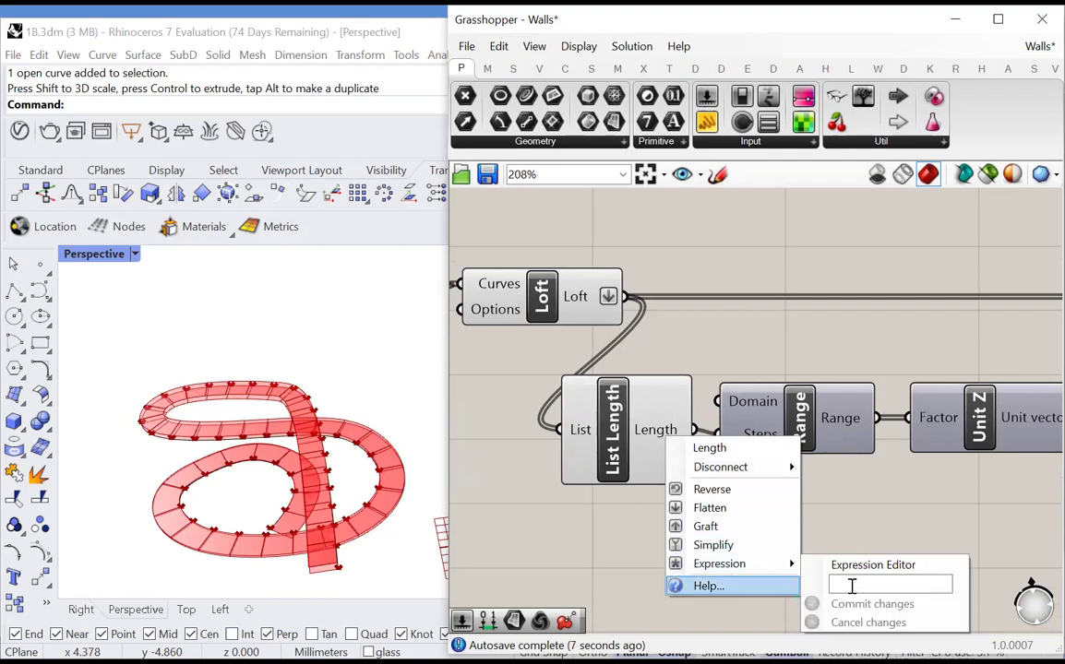
click(820, 572)
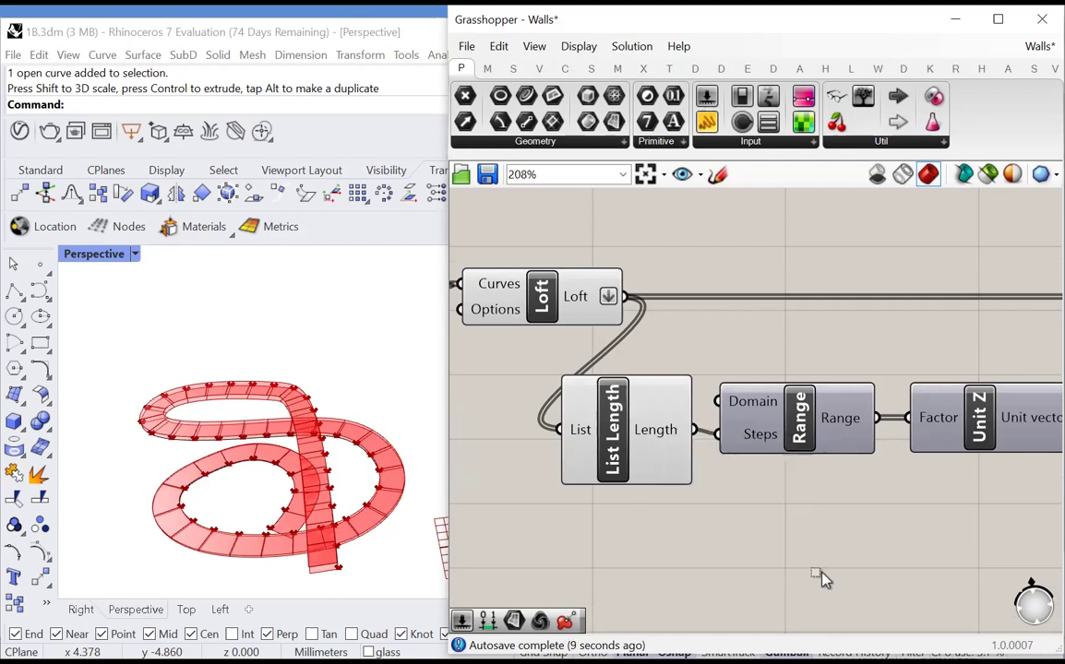
Assign an expression to List Length's Length output and commit the change
right_click(669, 435)
mouse_move(715, 558)
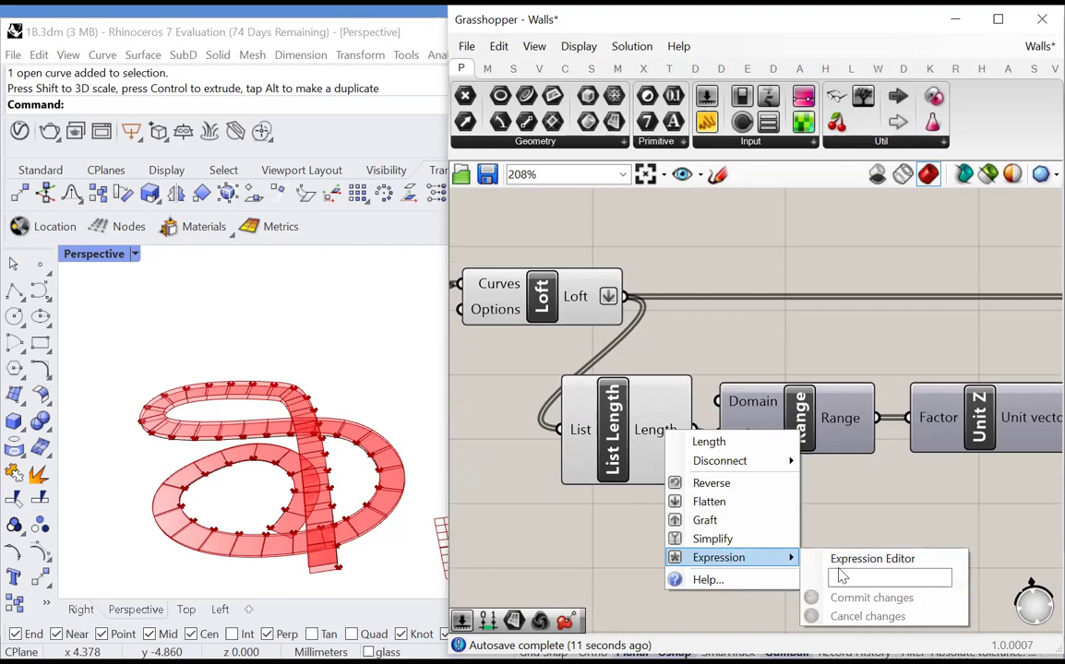
click(841, 576)
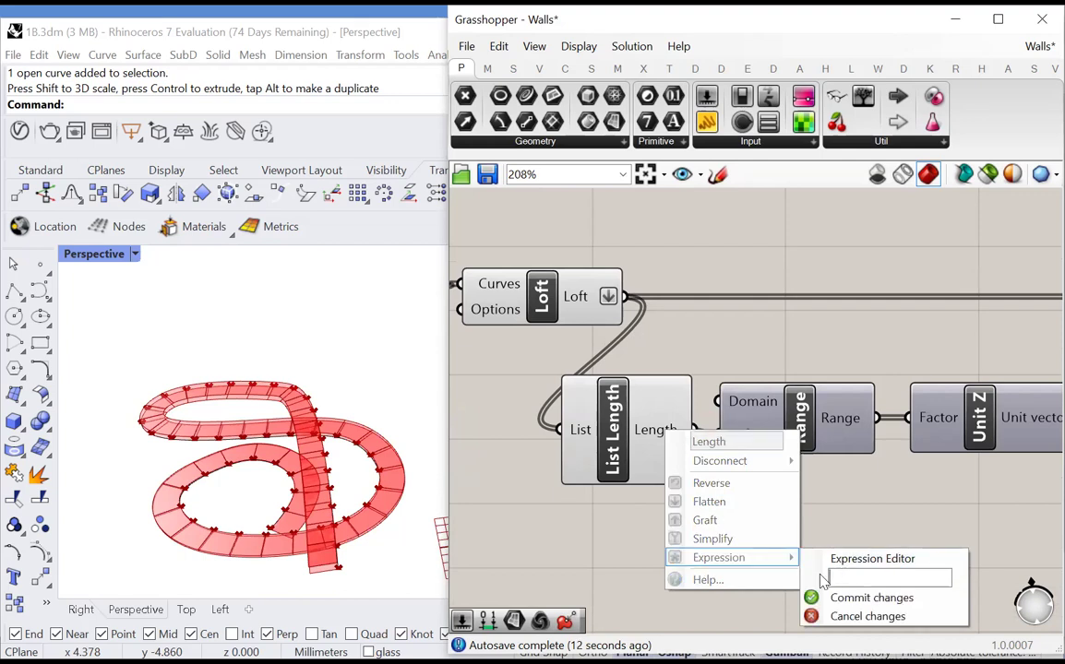
click(870, 598)
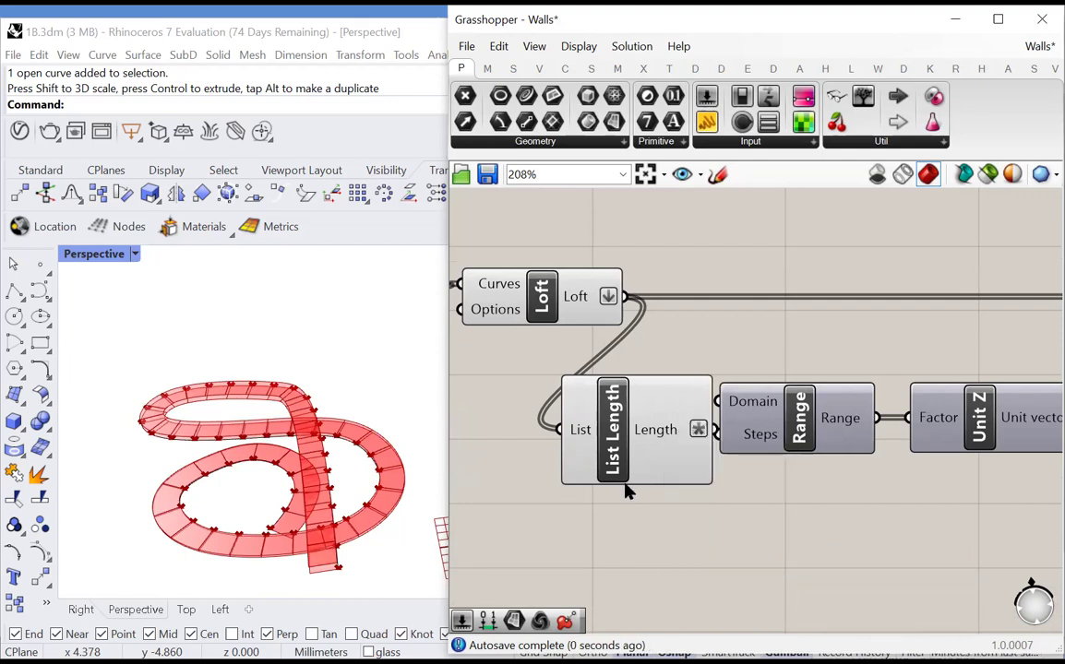
scroll(572, 498, down, 2)
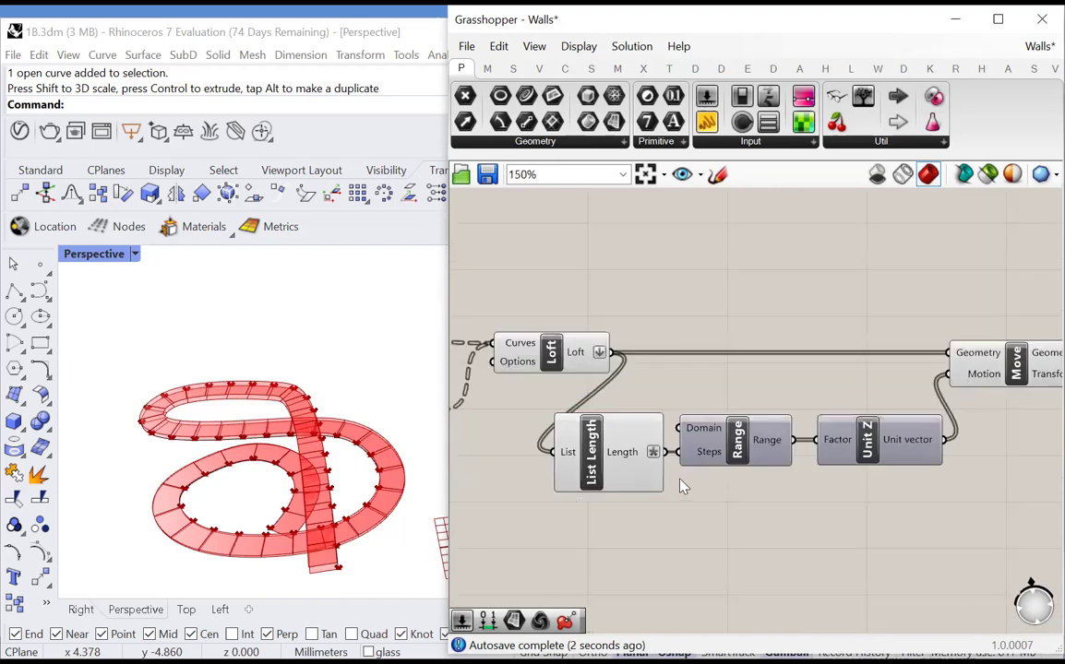
scroll(646, 460, down, 2)
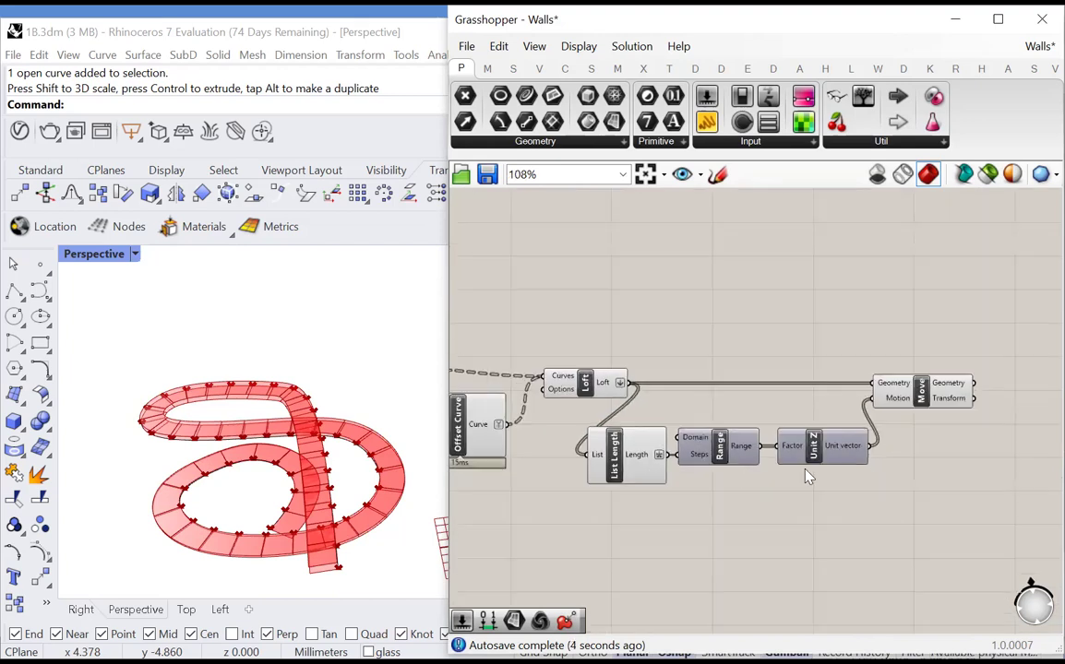
Wire the height slider into the Domain input of Range
scroll(953, 430, up, 3)
click(881, 396)
scroll(923, 434, down, 3)
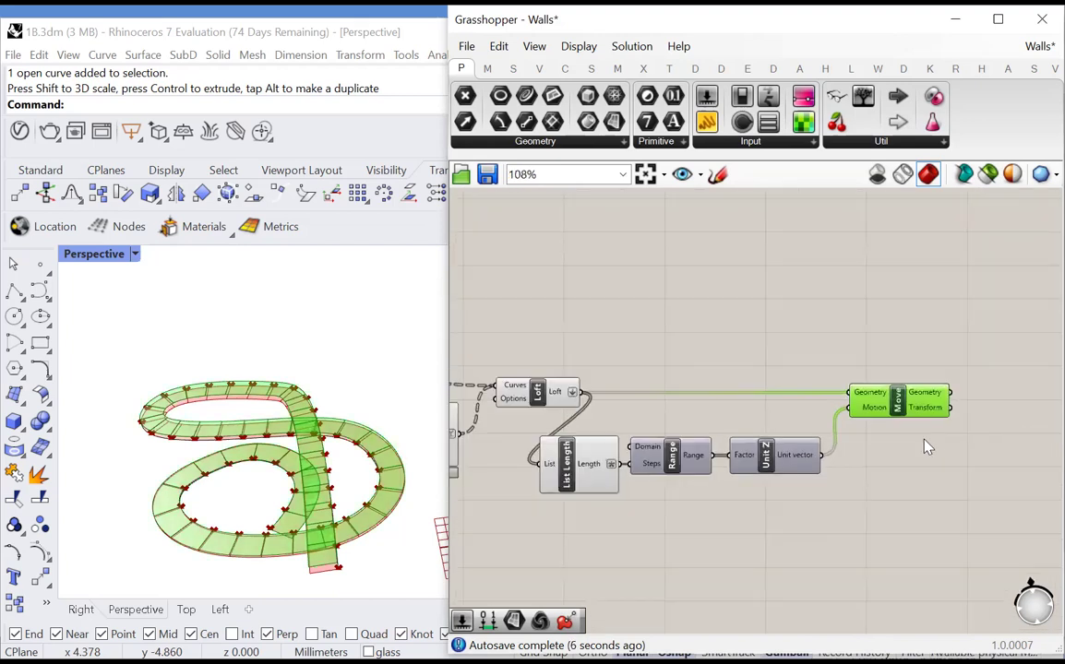
scroll(576, 540, up, 3)
click(600, 551)
double_click(602, 543)
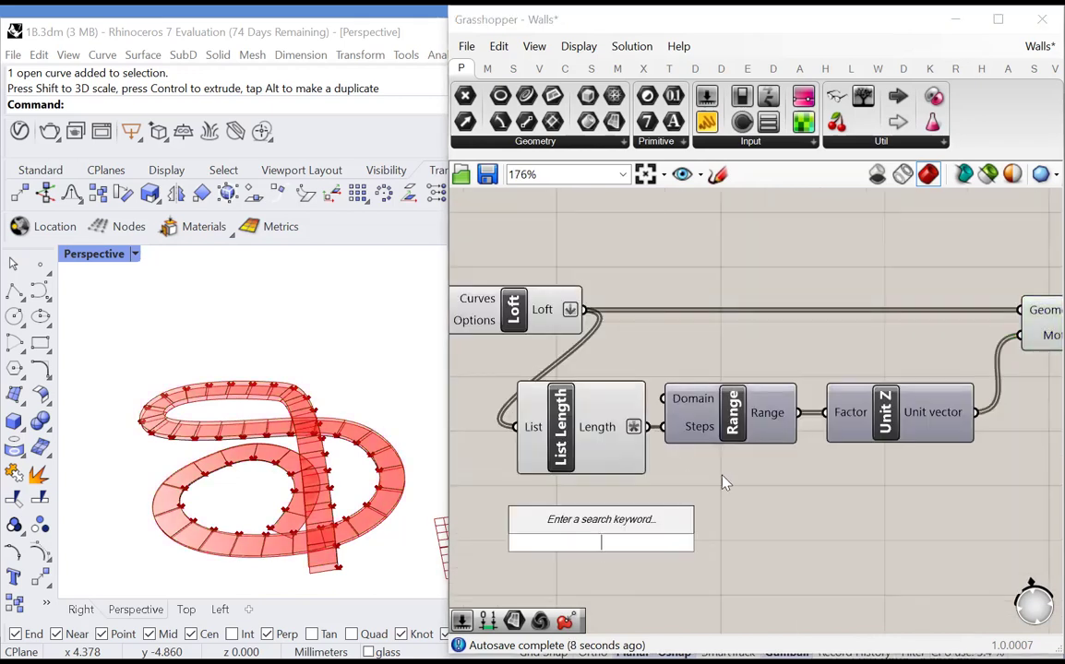
drag(666, 411, 901, 402)
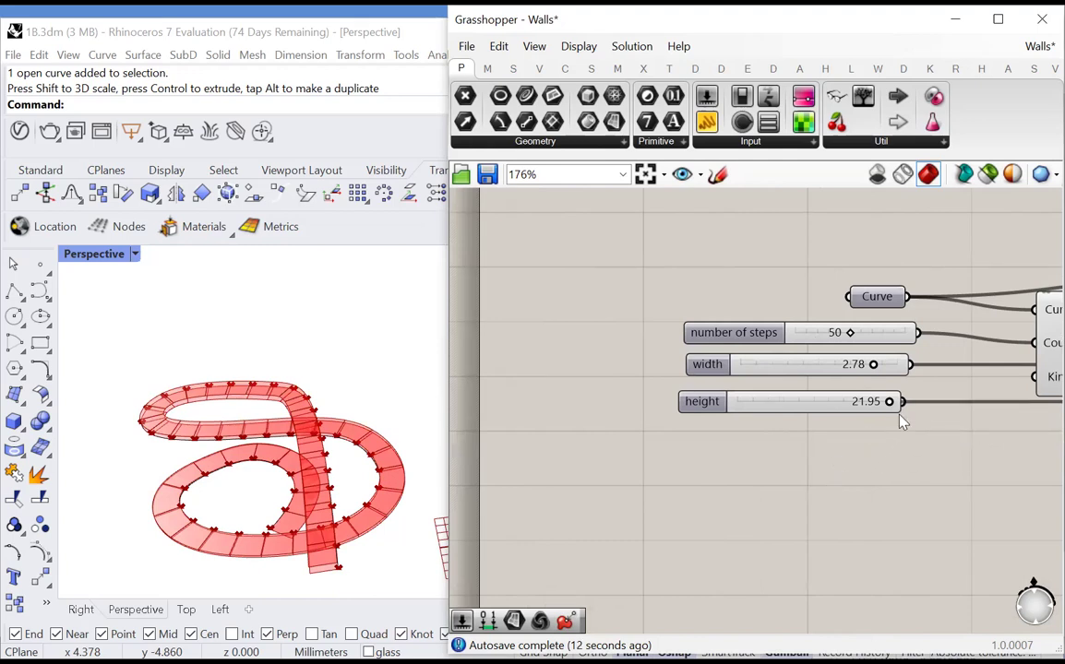
Turn off the preview of every component except the final Move so only the raised treads display
scroll(608, 441, down, 5)
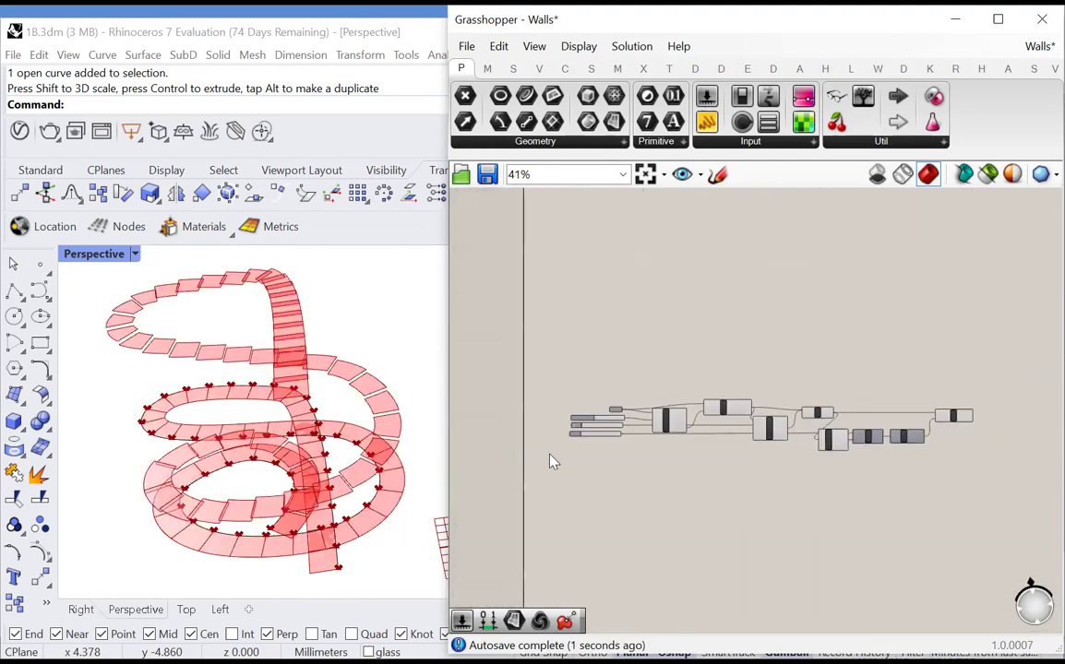
scroll(924, 489, up, 4)
click(968, 357)
click(994, 414)
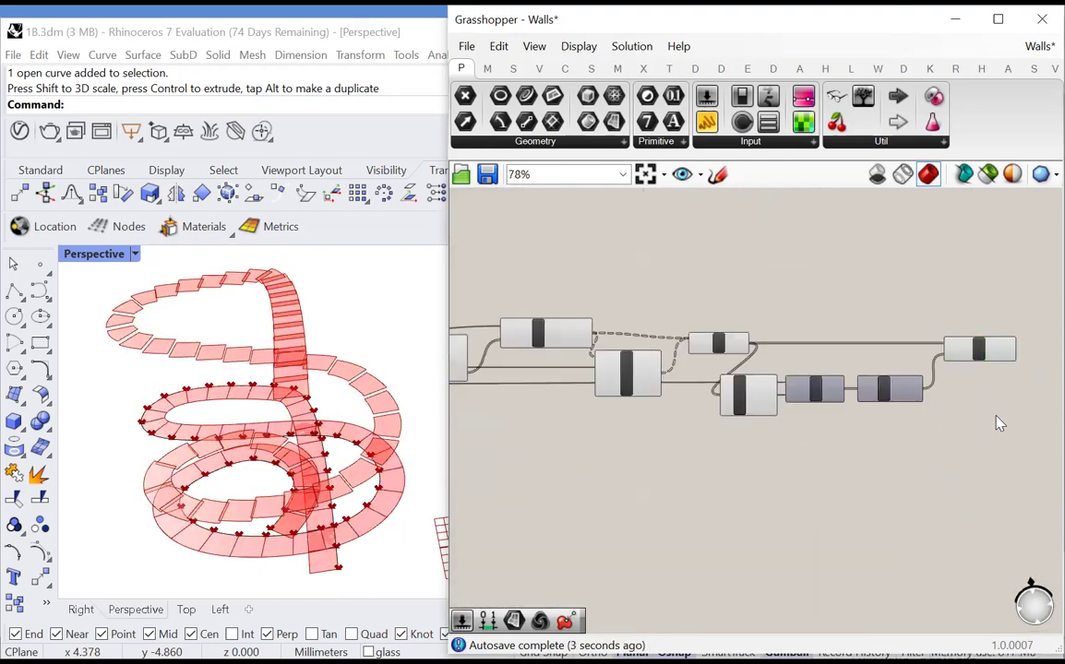
scroll(996, 413, down, 3)
drag(918, 325, 549, 488)
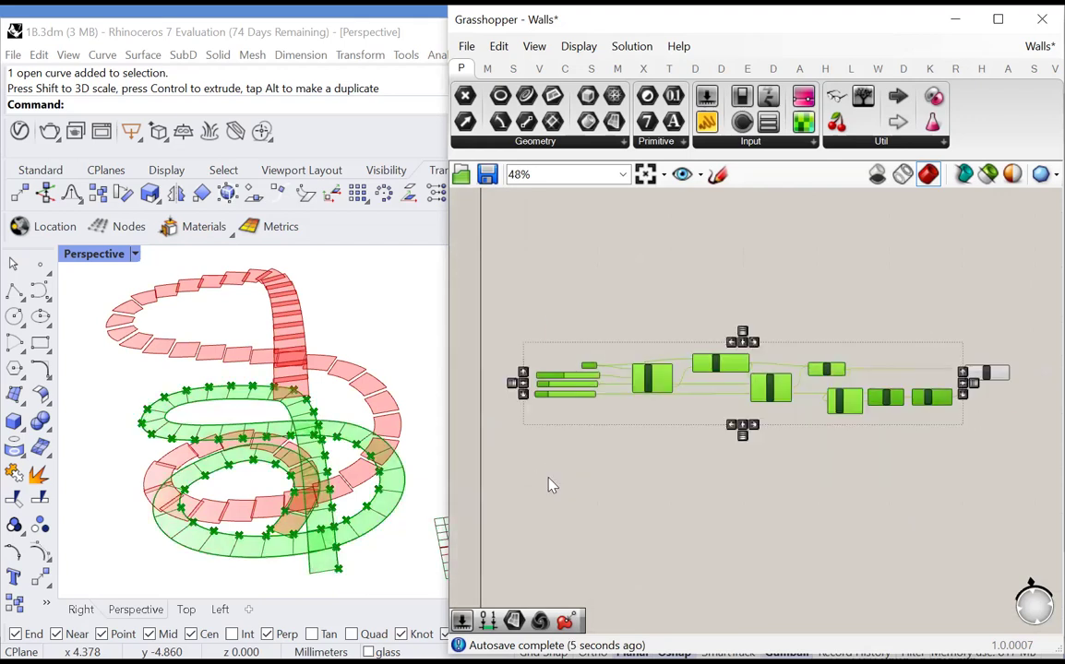
right_click(551, 412)
click(619, 437)
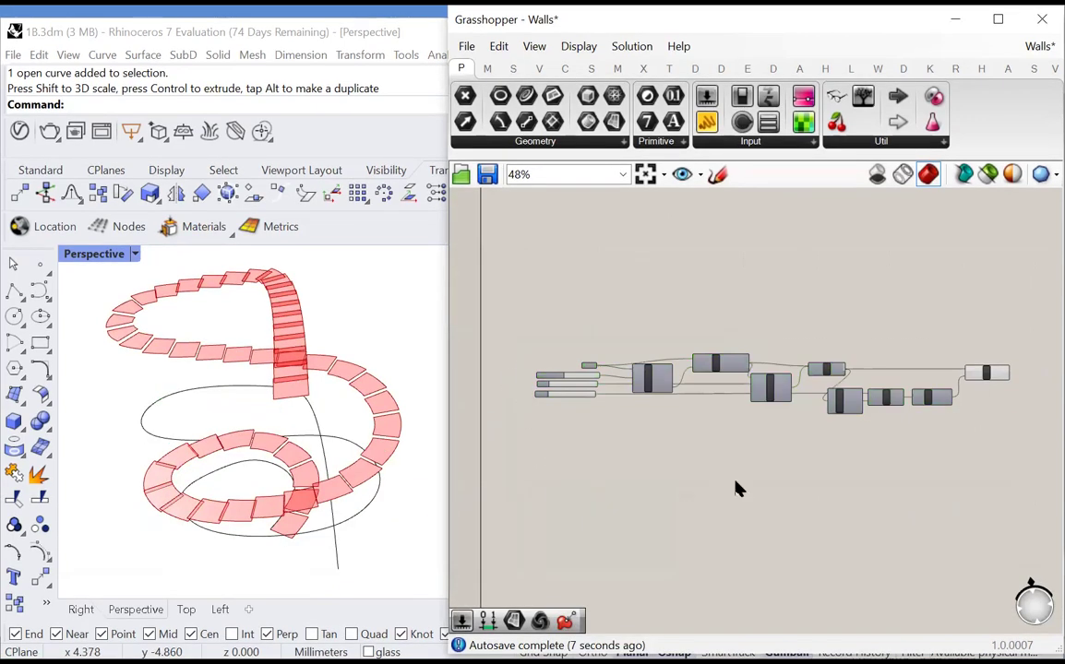
Add a Deconstruct Brep component after the final Move component
scroll(835, 472, down, 2)
scroll(913, 411, up, 4)
scroll(921, 406, up, 3)
scroll(921, 424, down, 1)
scroll(917, 430, up, 4)
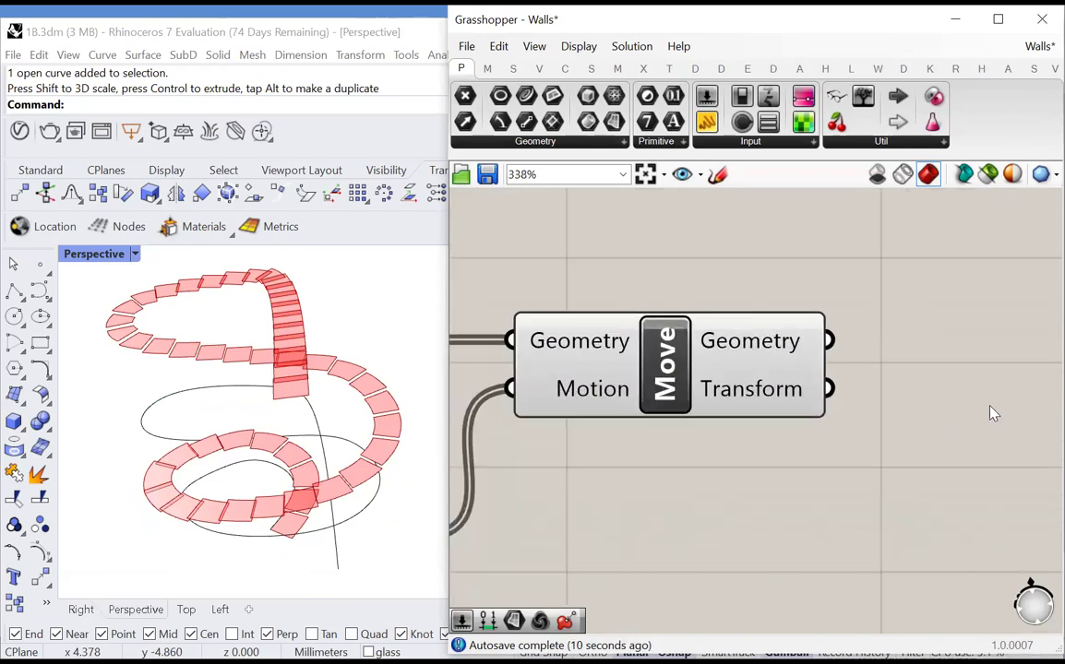
scroll(960, 420, up, 1)
scroll(928, 428, down, 2)
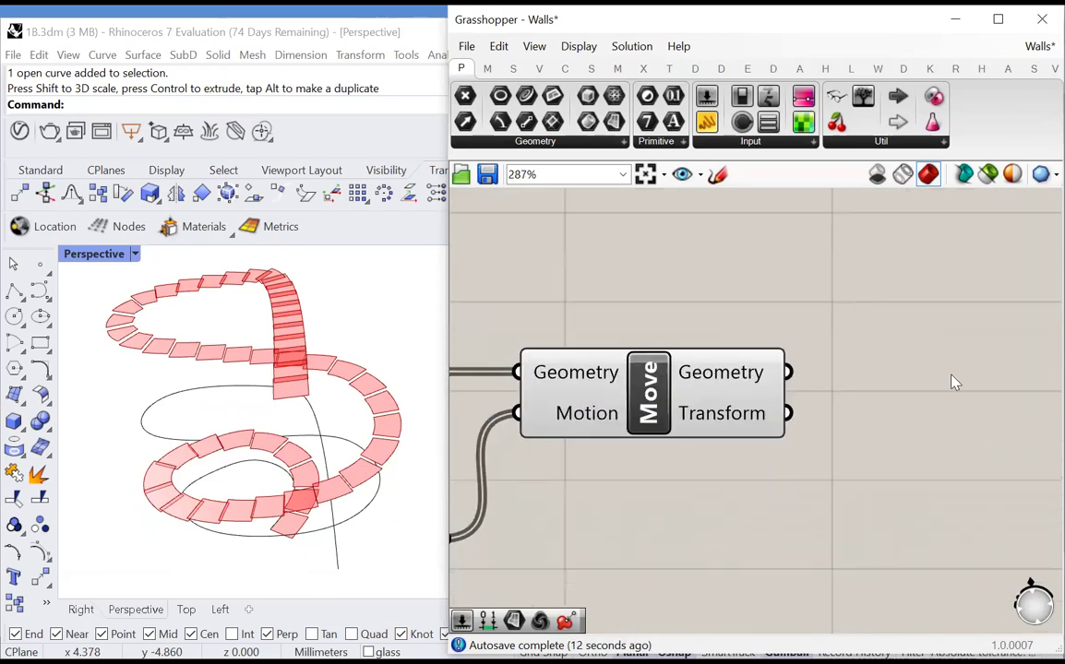
double_click(951, 376)
text(dicon)
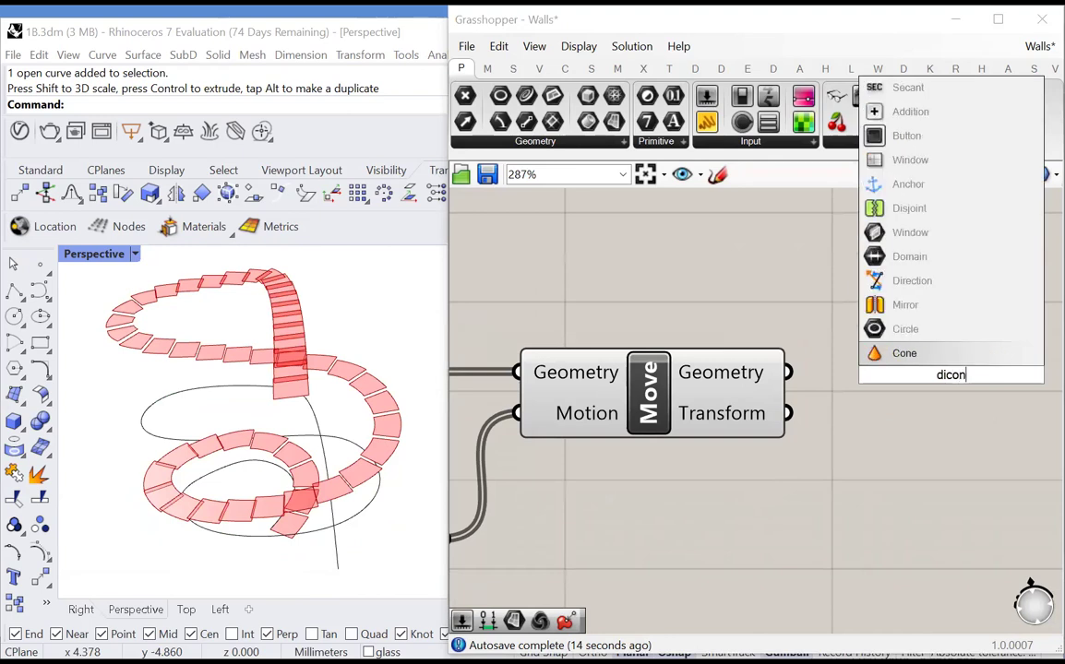
text(struct)
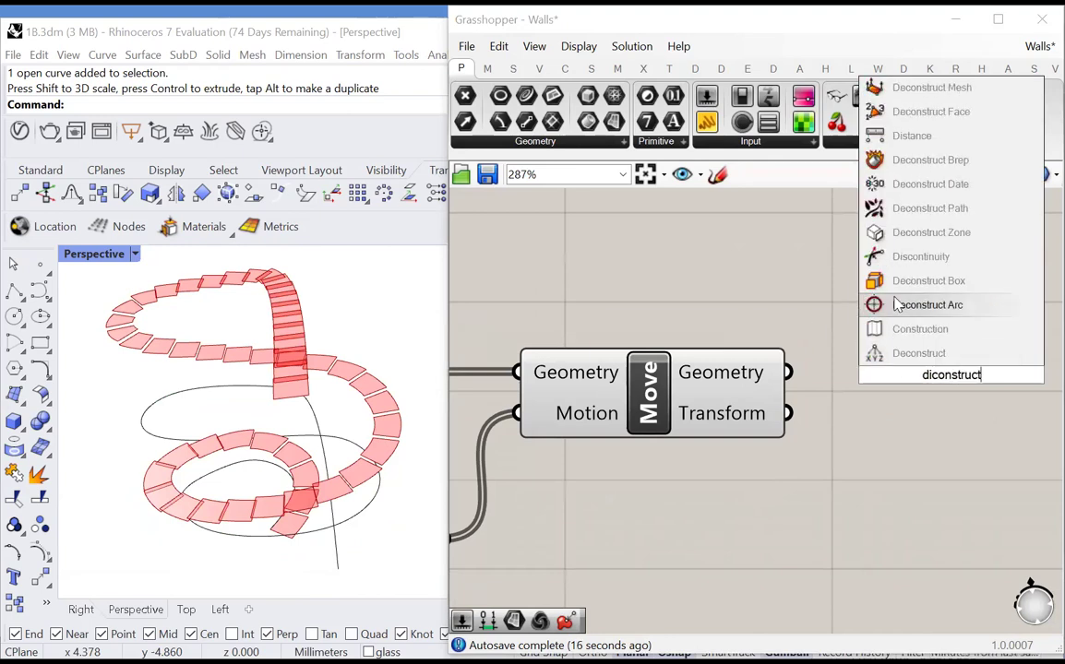
click(874, 160)
Wire Move's Geometry output into the Brep input of Deconstruct Brep and shift Deconstruct Brep slightly away from Move
scroll(793, 392, down, 3)
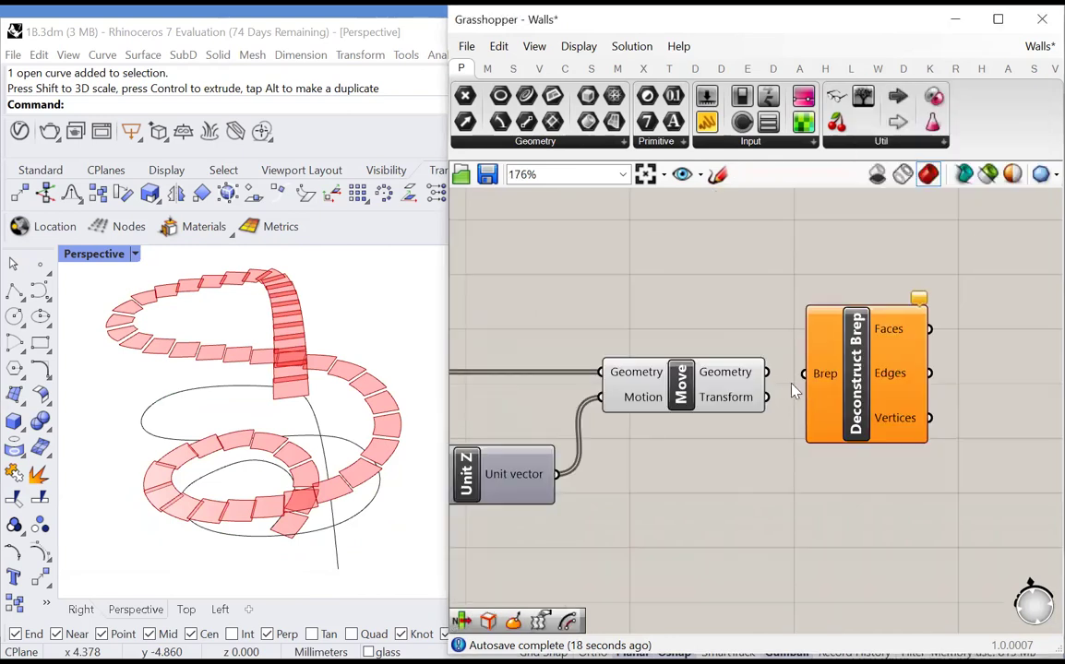
scroll(784, 388, up, 1)
drag(844, 387, 886, 394)
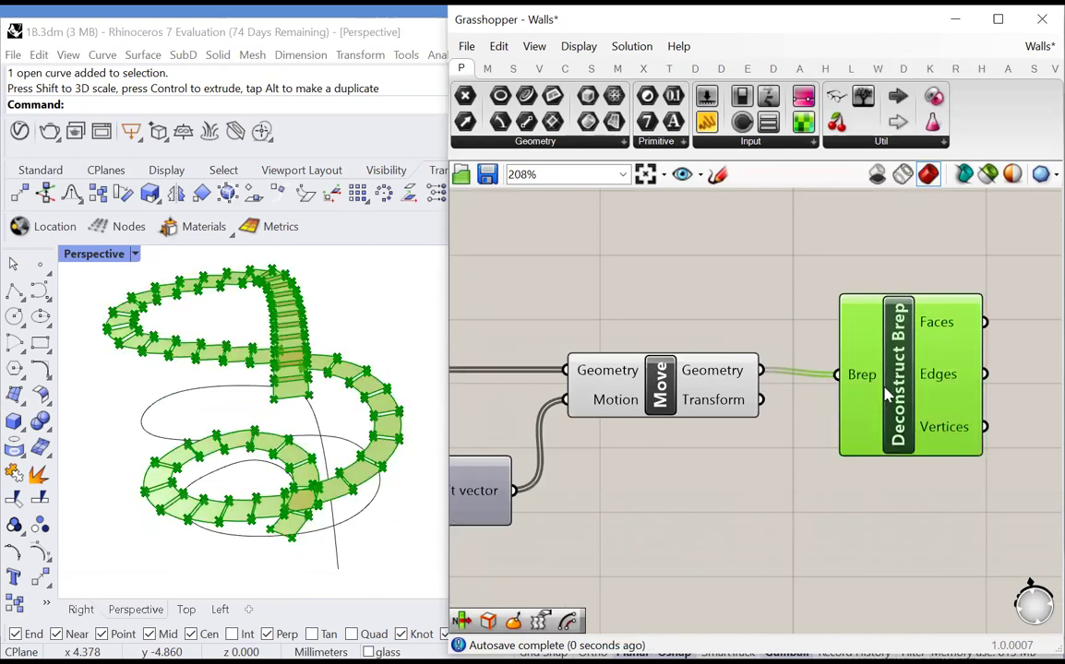
click(780, 468)
Add a List Item component after Deconstruct Brep and feed the Edges output into its List input
scroll(748, 459, down, 3)
scroll(904, 410, up, 4)
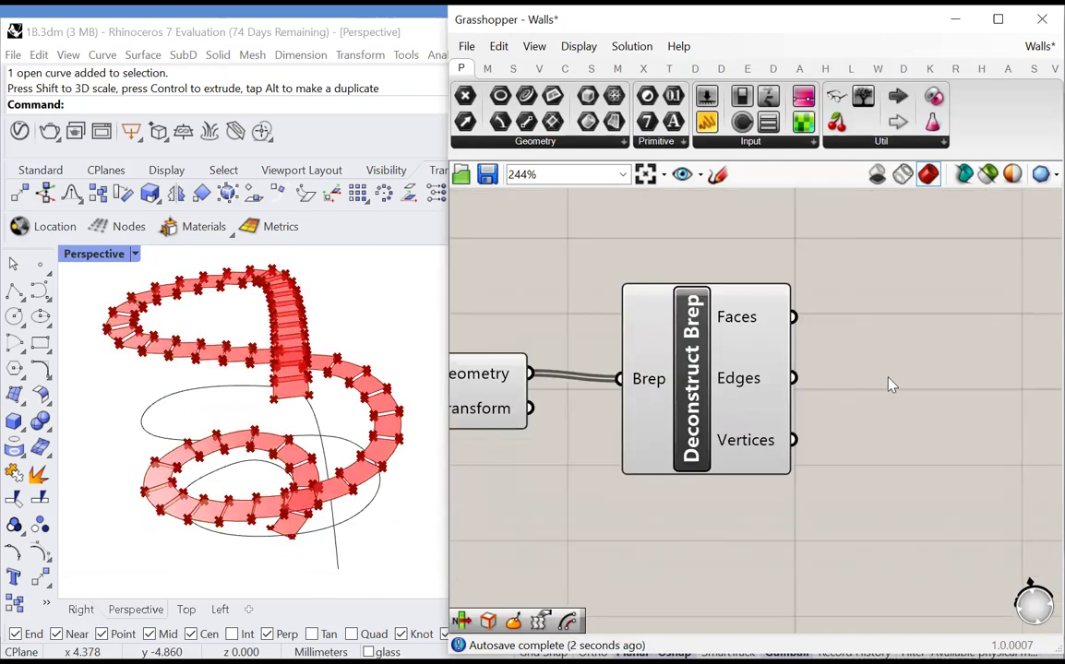
double_click(888, 378)
click(862, 478)
mouse_move(748, 395)
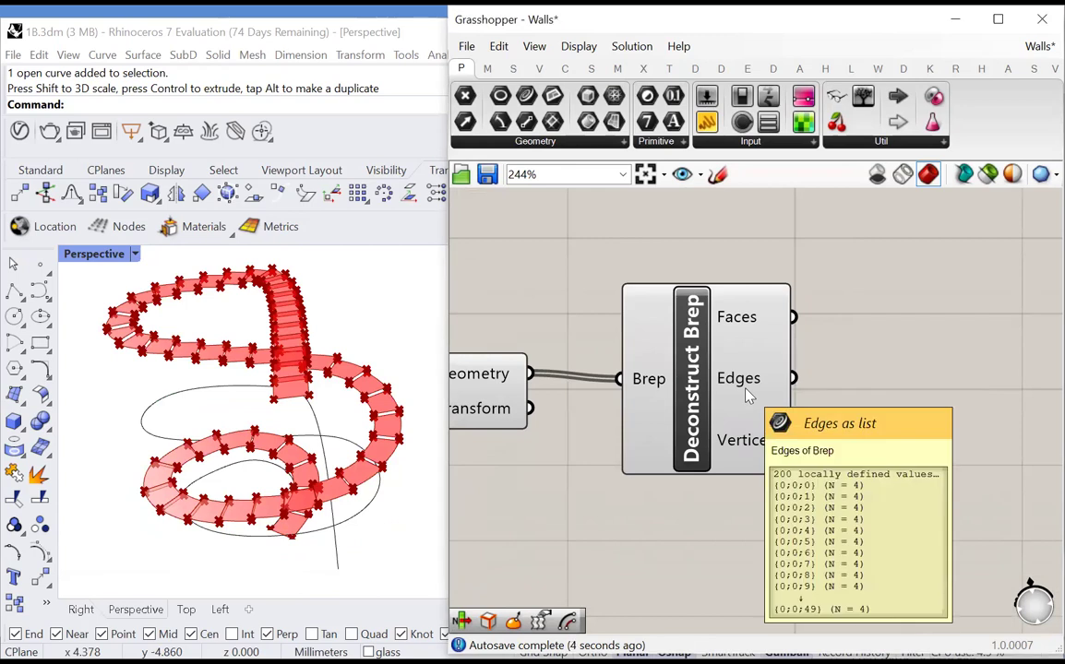
double_click(859, 378)
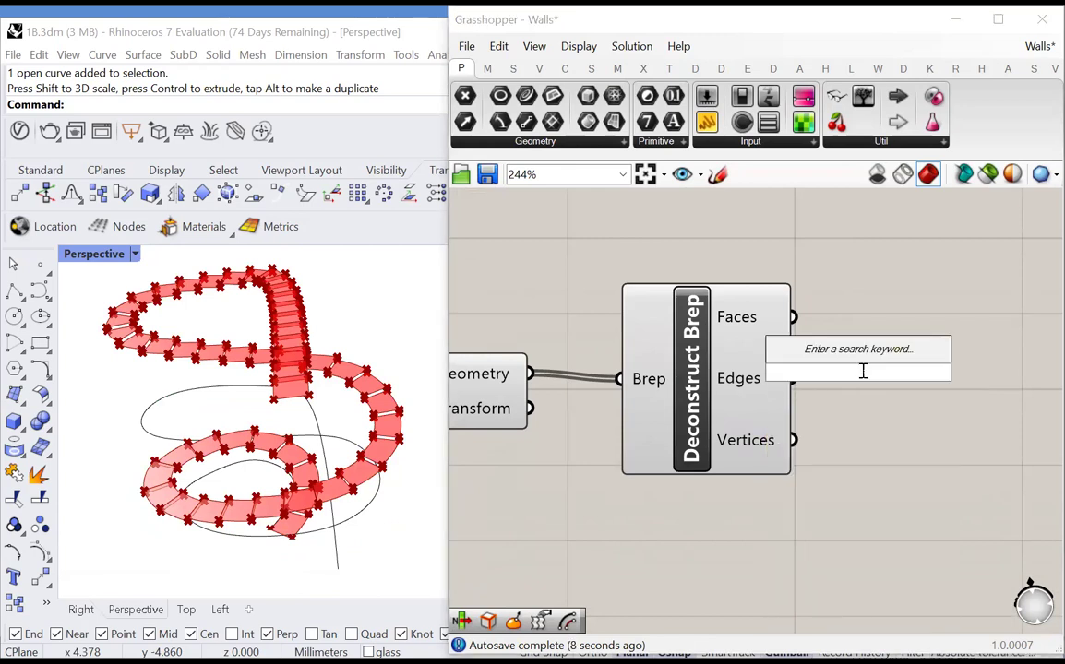
text(list it)
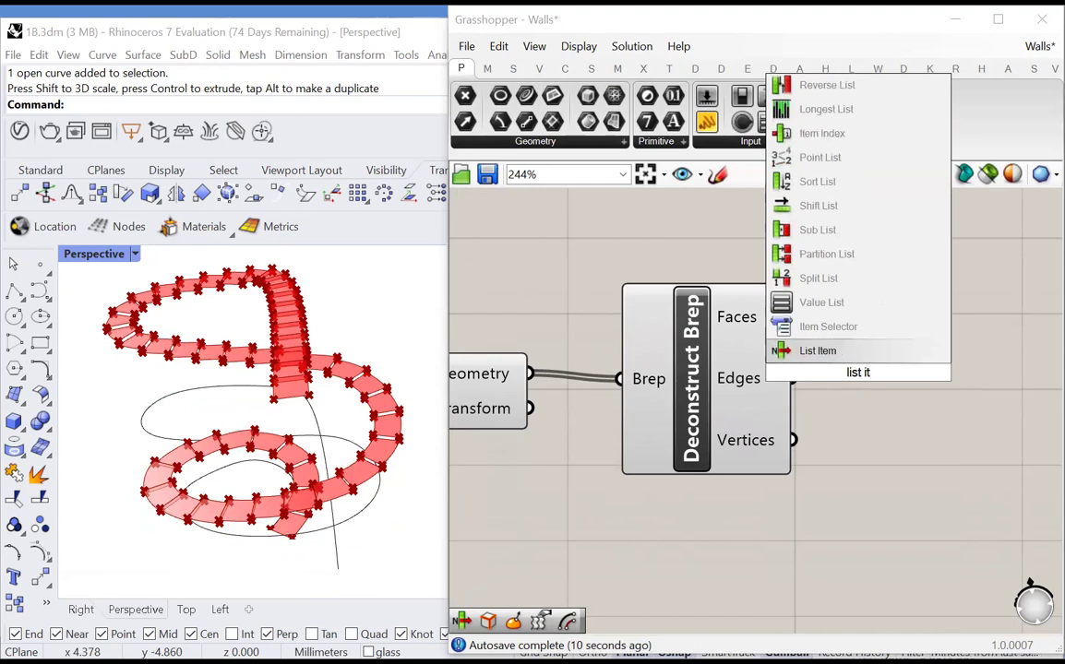
text(e)
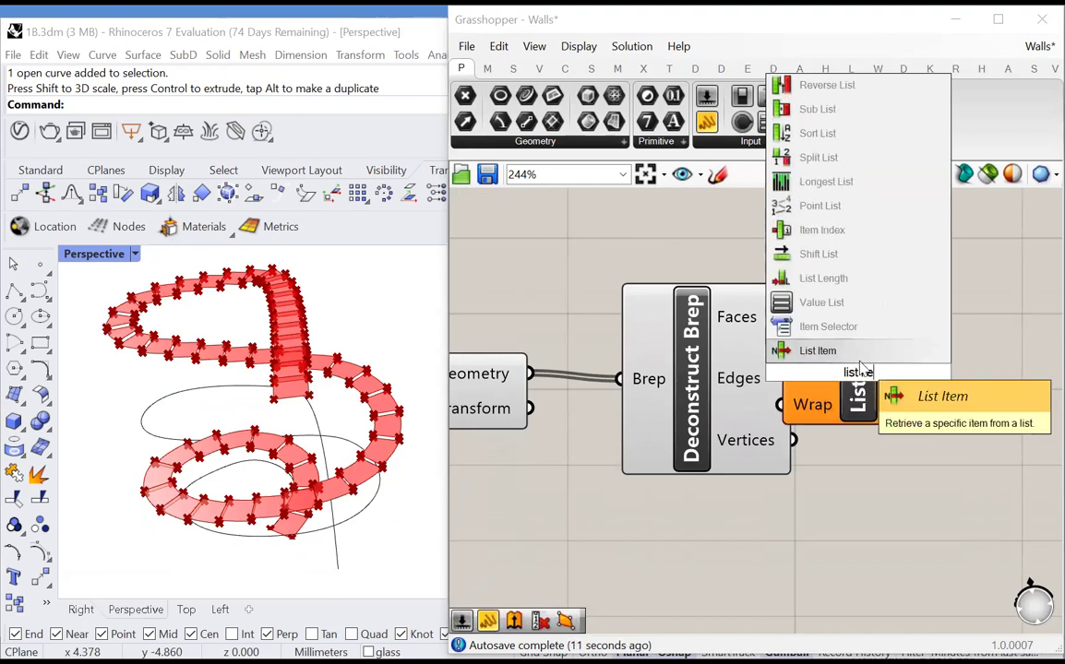
click(854, 352)
click(824, 553)
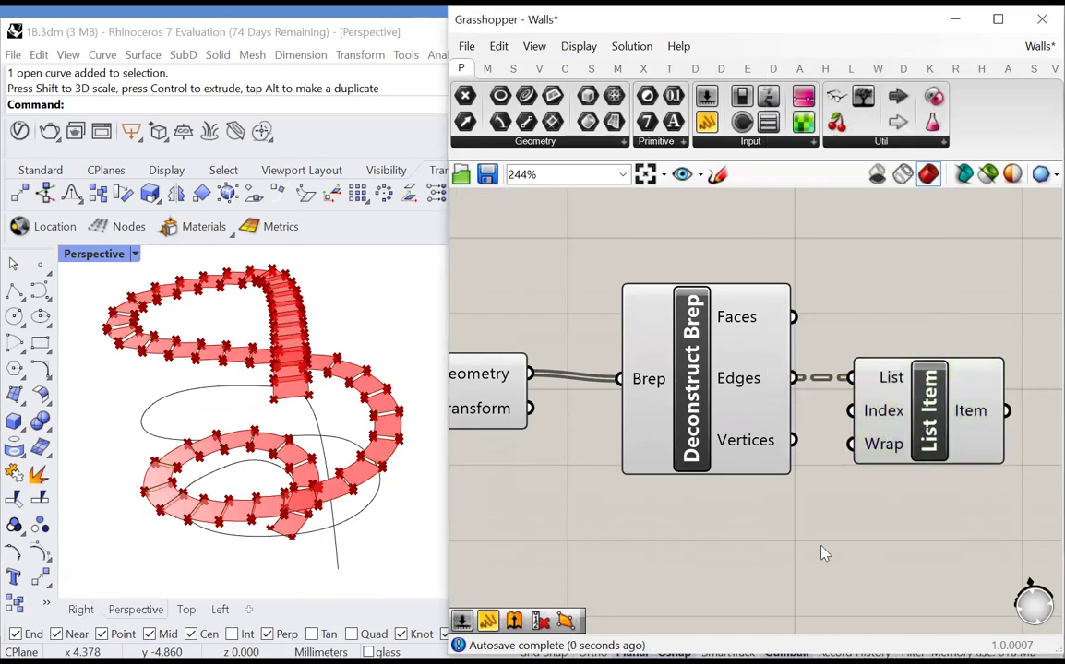
Select List Item and examine in the Perspective viewport which edge of each tread it extracts
scroll(885, 412, up, 2)
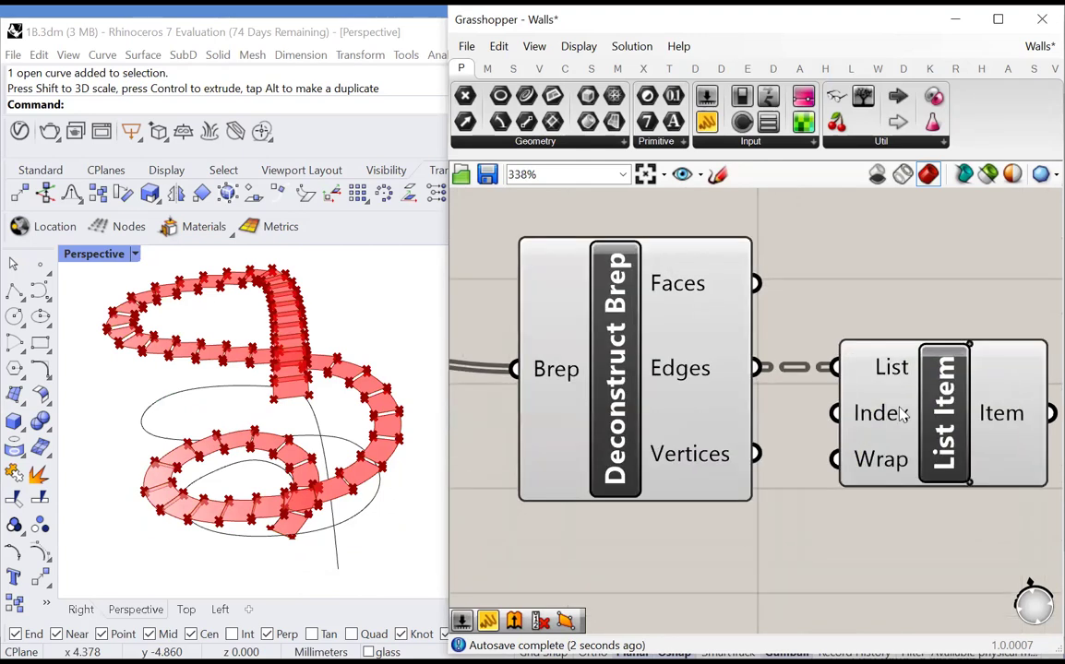
mouse_move(875, 409)
click(920, 449)
scroll(281, 552, up, 5)
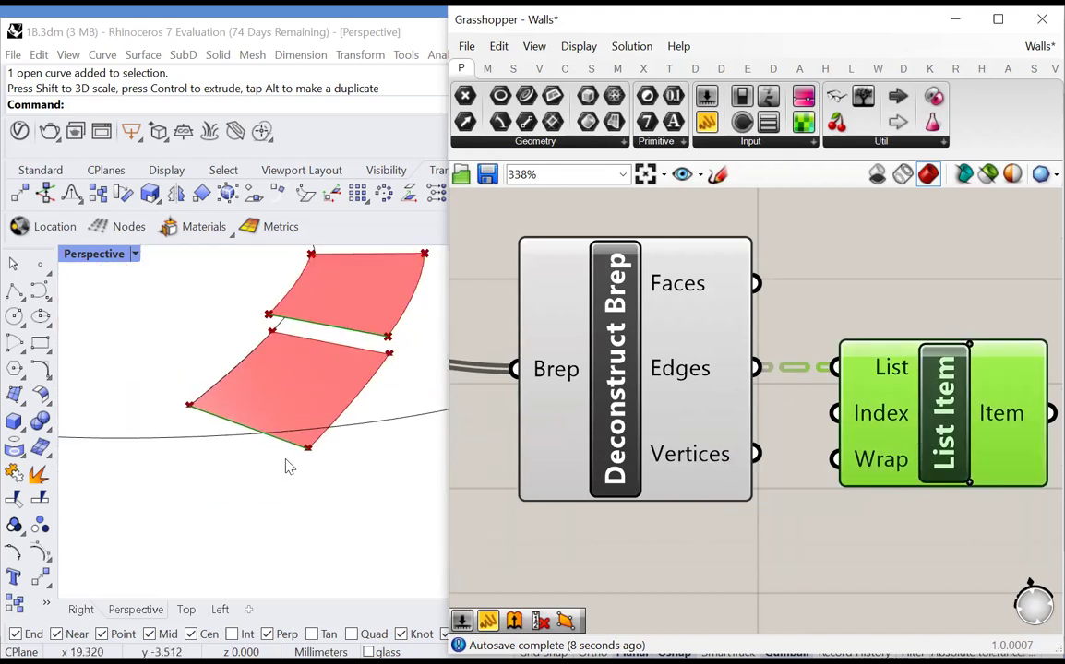
scroll(261, 487, down, 5)
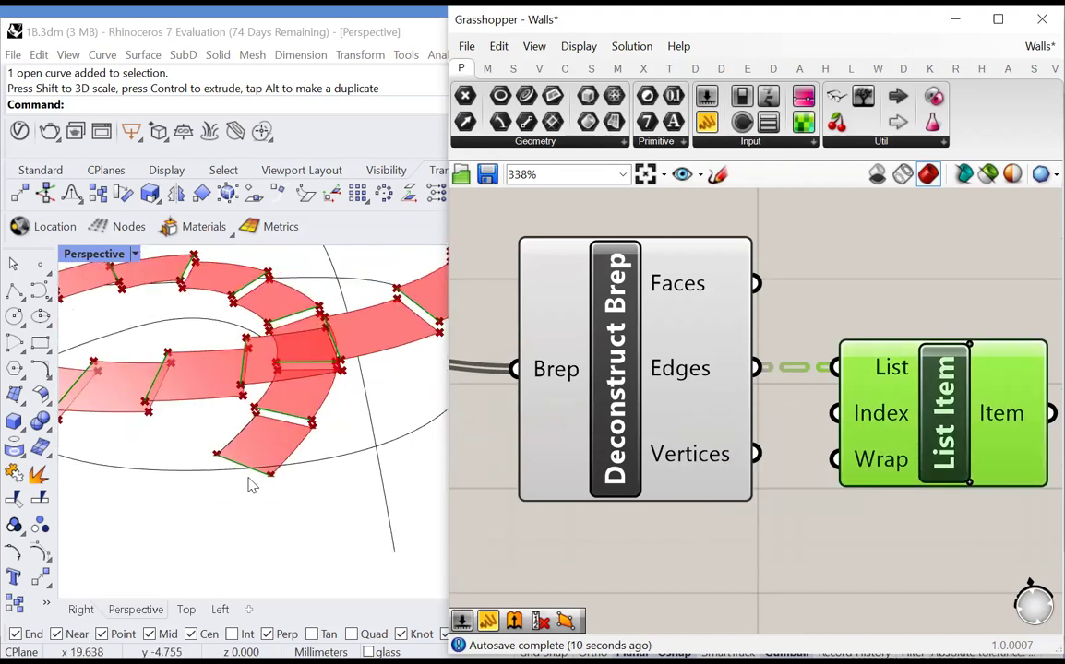
scroll(248, 478, down, 5)
click(728, 537)
Add an Extrude component after List Item and connect List Item's Item output to its Base input
scroll(729, 537, down, 4)
scroll(903, 471, up, 2)
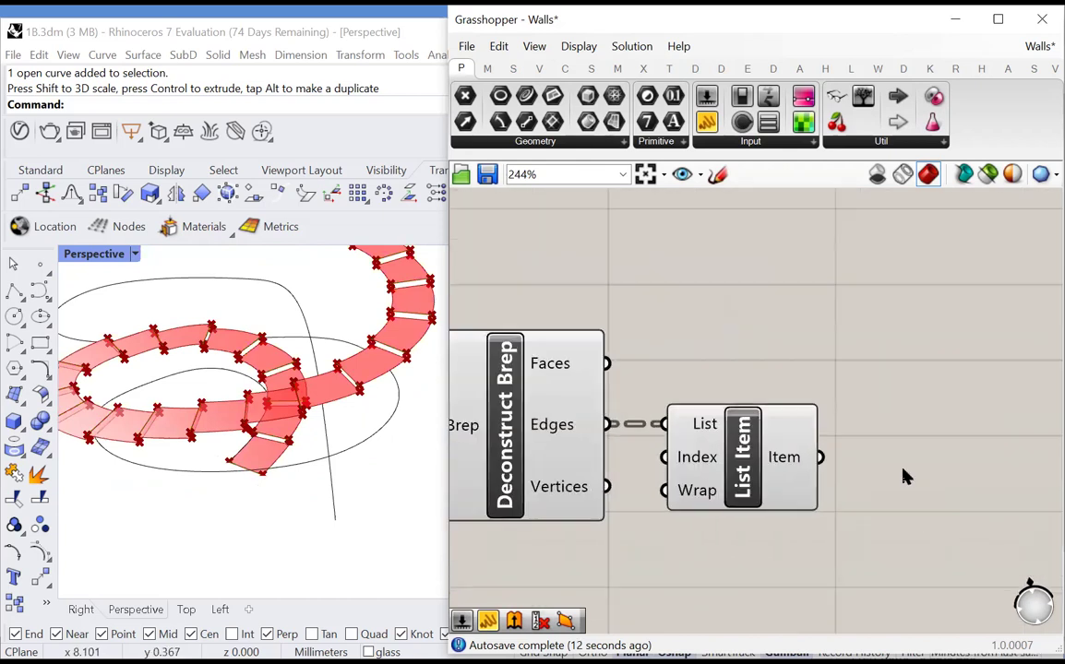
double_click(904, 476)
text(extrude)
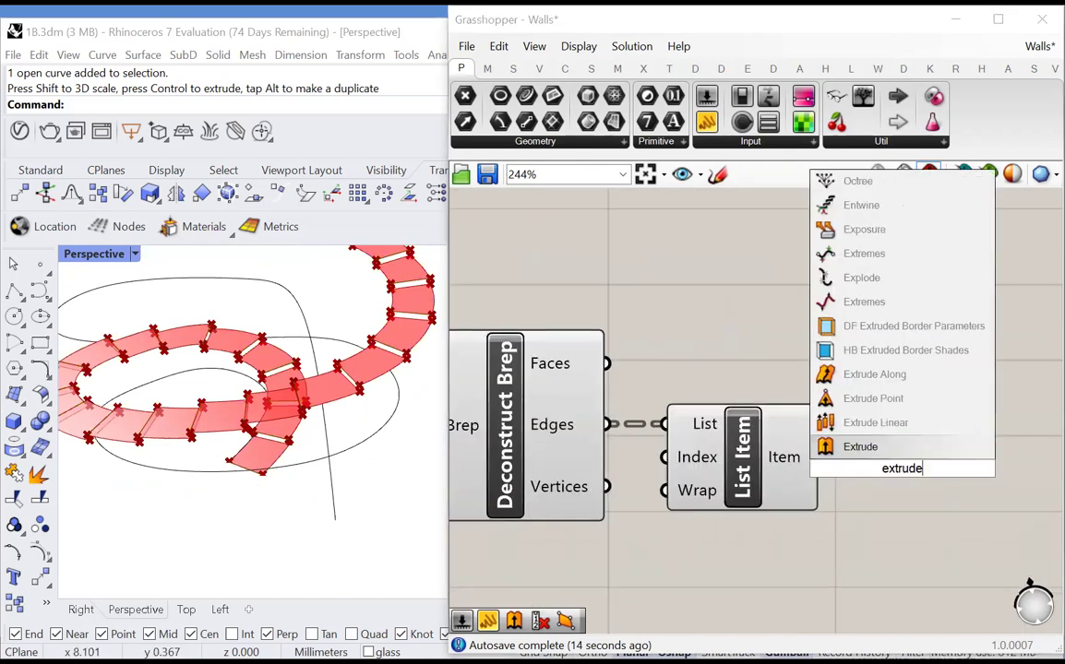
click(867, 450)
drag(820, 457, 865, 468)
drag(901, 487, 946, 476)
click(831, 389)
right_drag(891, 604, 850, 503)
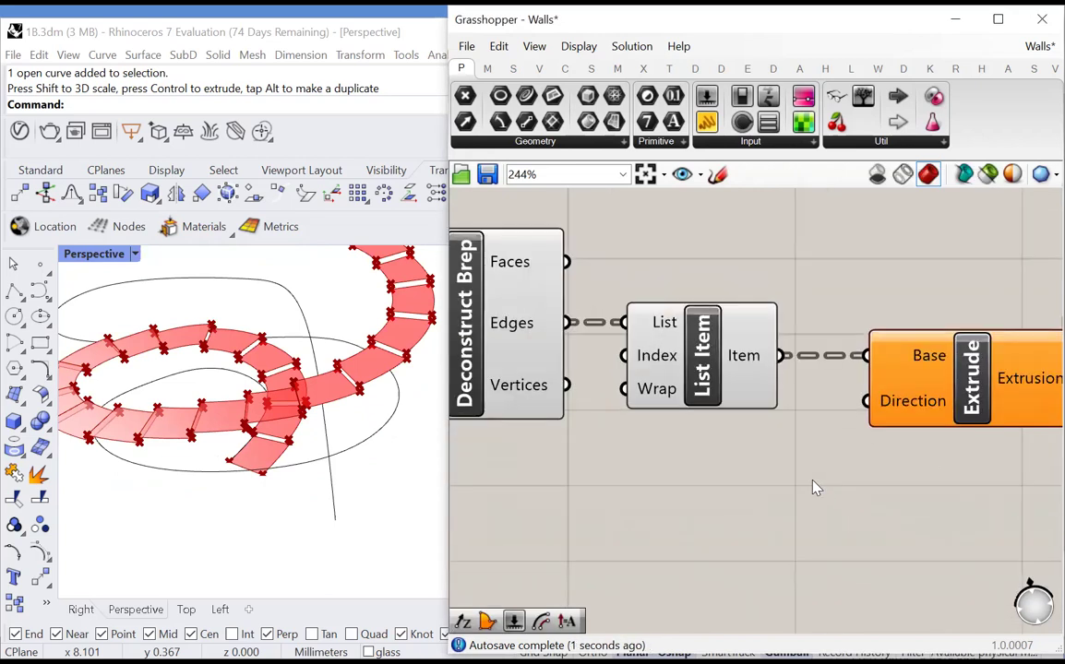
Add a Unit Z component below List Item and wire its Unit vector into Extrude's Direction input
double_click(812, 486)
text(Unit Z)
key(Return)
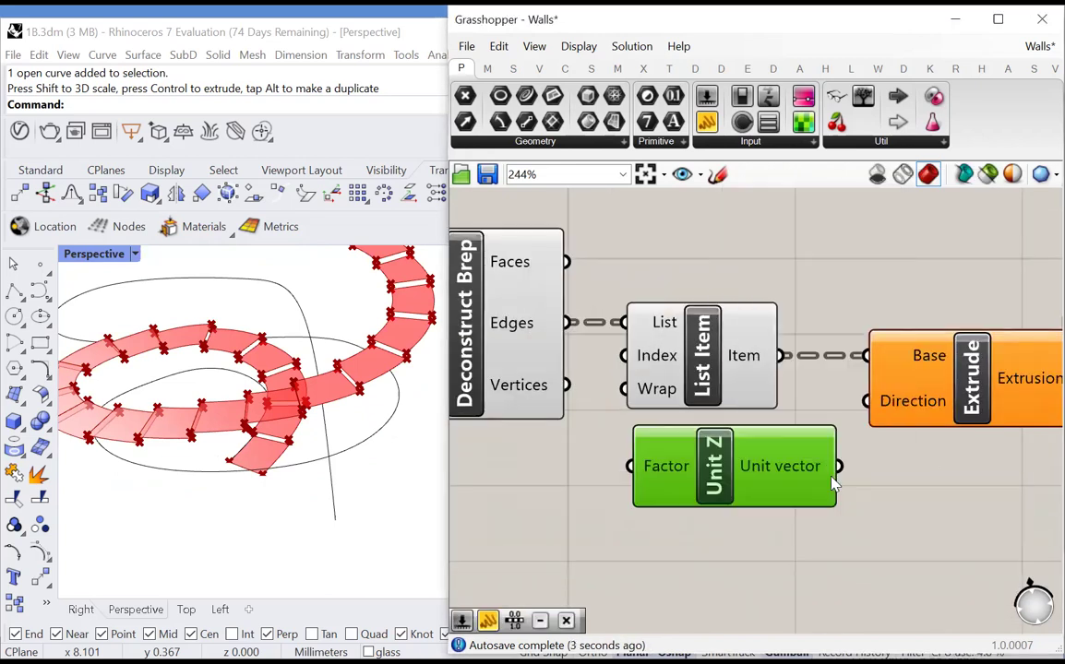
drag(838, 466, 865, 401)
click(867, 503)
Reposition the Extrude and Unit Z components to leave more space after List Item
scroll(838, 495, down, 2)
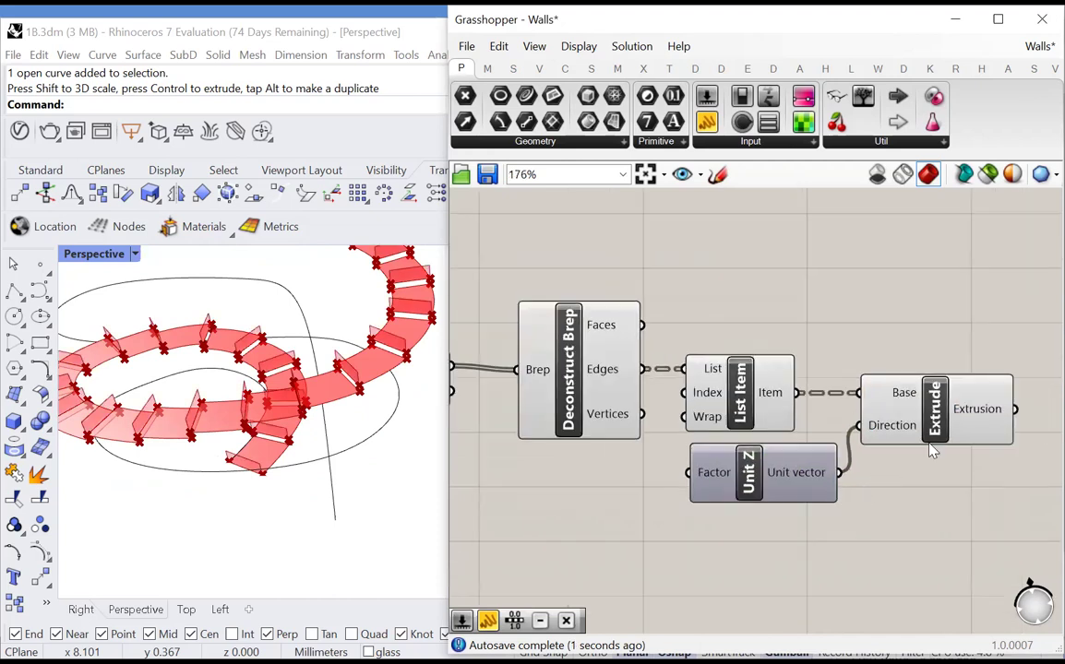
drag(929, 442, 952, 441)
drag(940, 545, 823, 405)
drag(823, 501, 864, 512)
click(760, 563)
Set the expression of Extrude's Direction input to -x and commit the change
scroll(706, 503, down, 2)
scroll(885, 486, up, 4)
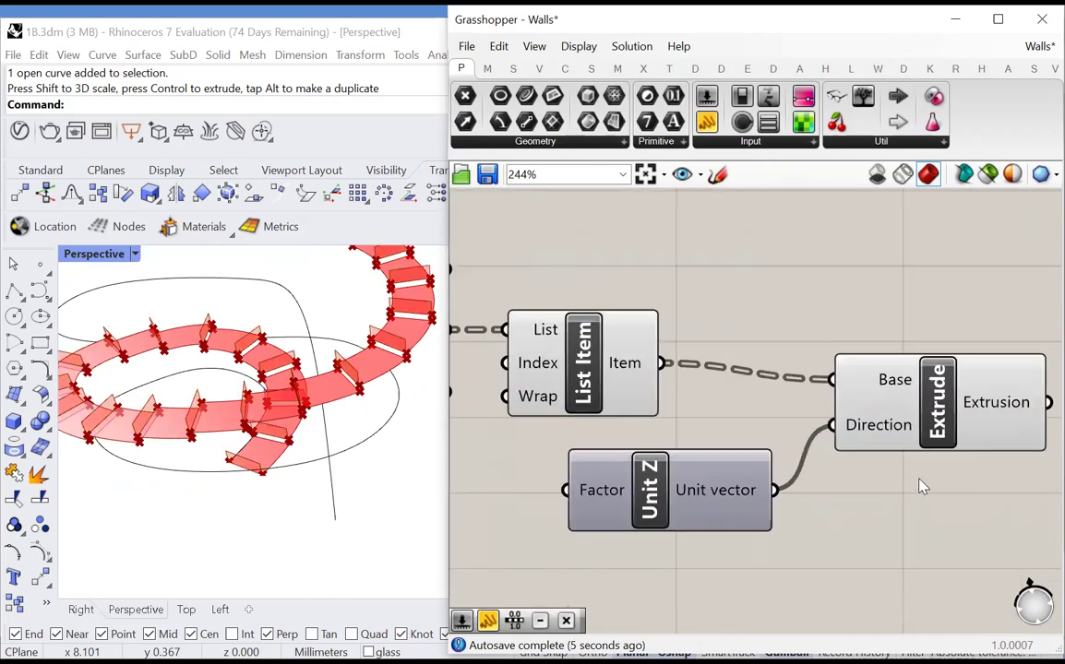
right_click(884, 433)
mouse_move(936, 517)
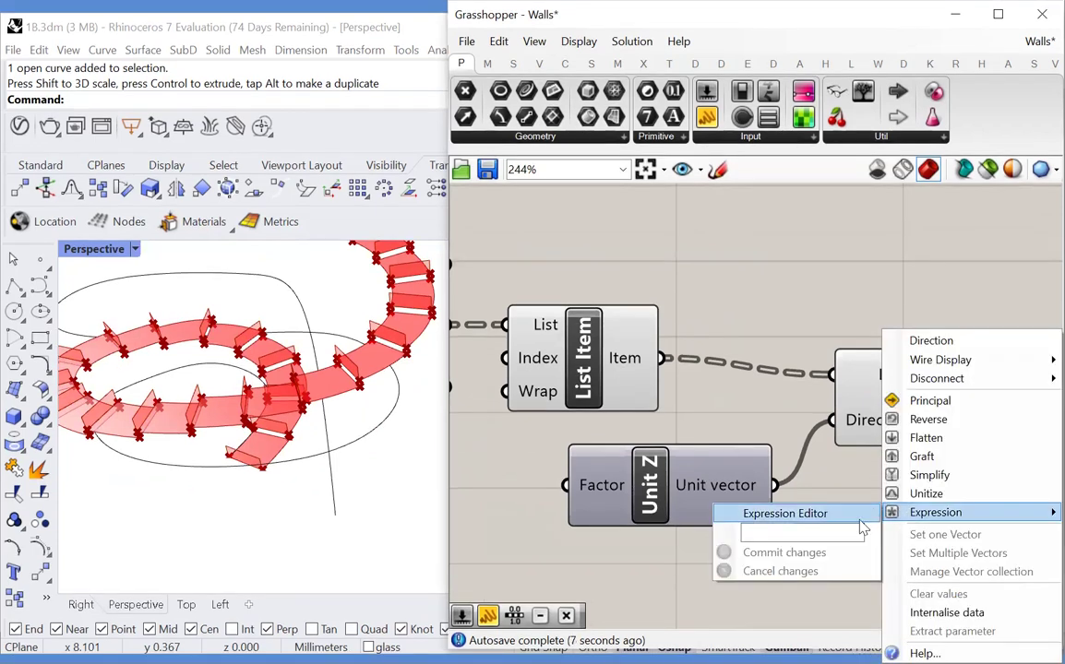
click(838, 533)
text(-)
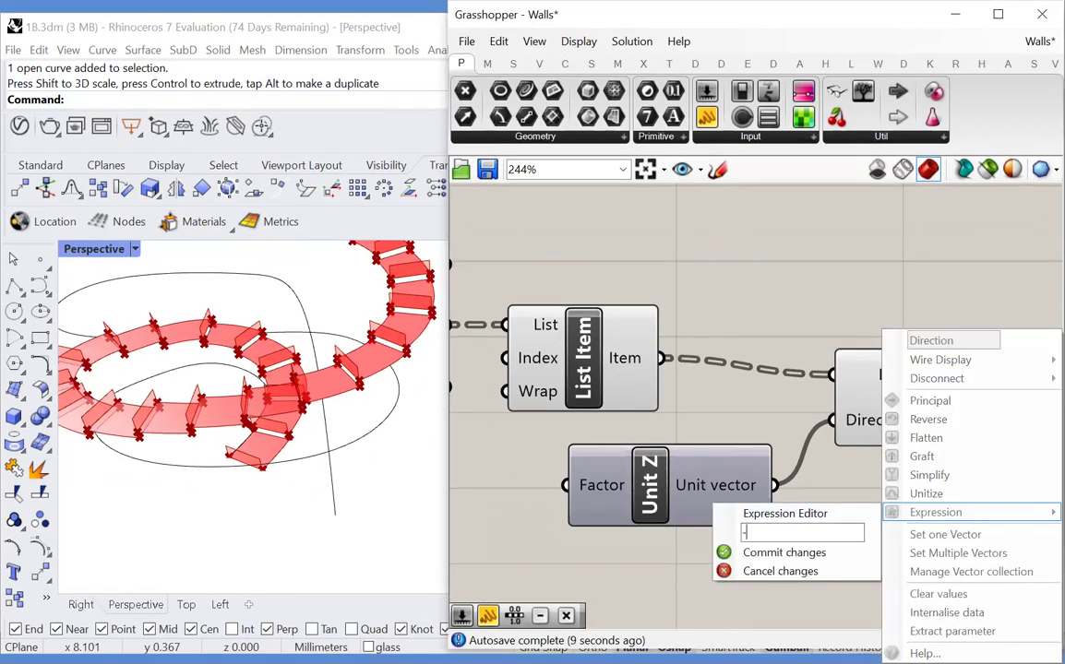
text(x)
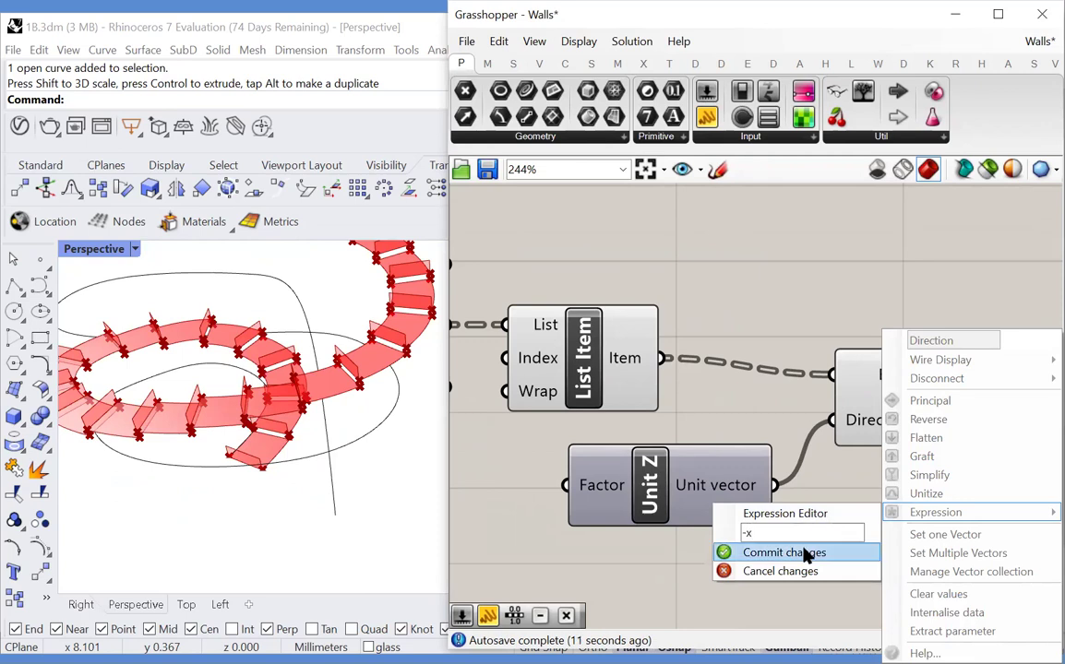
click(803, 551)
Add a Division component below the height slider near the start of the definition
scroll(916, 465, down, 2)
scroll(623, 516, up, 2)
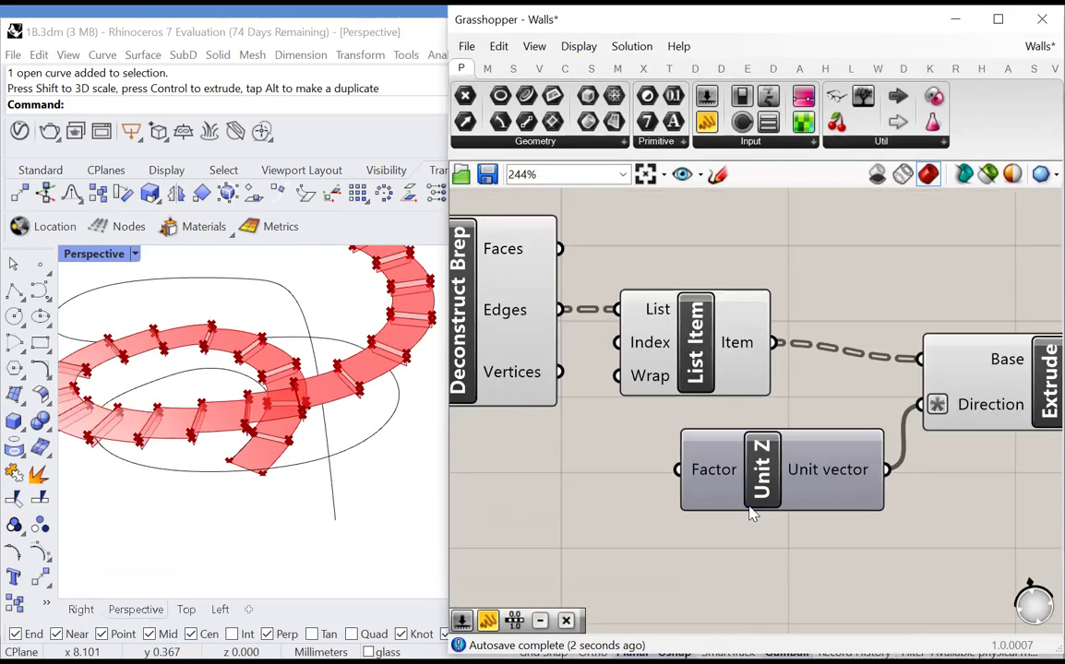
scroll(738, 488, down, 3)
scroll(732, 484, up, 3)
scroll(777, 483, down, 3)
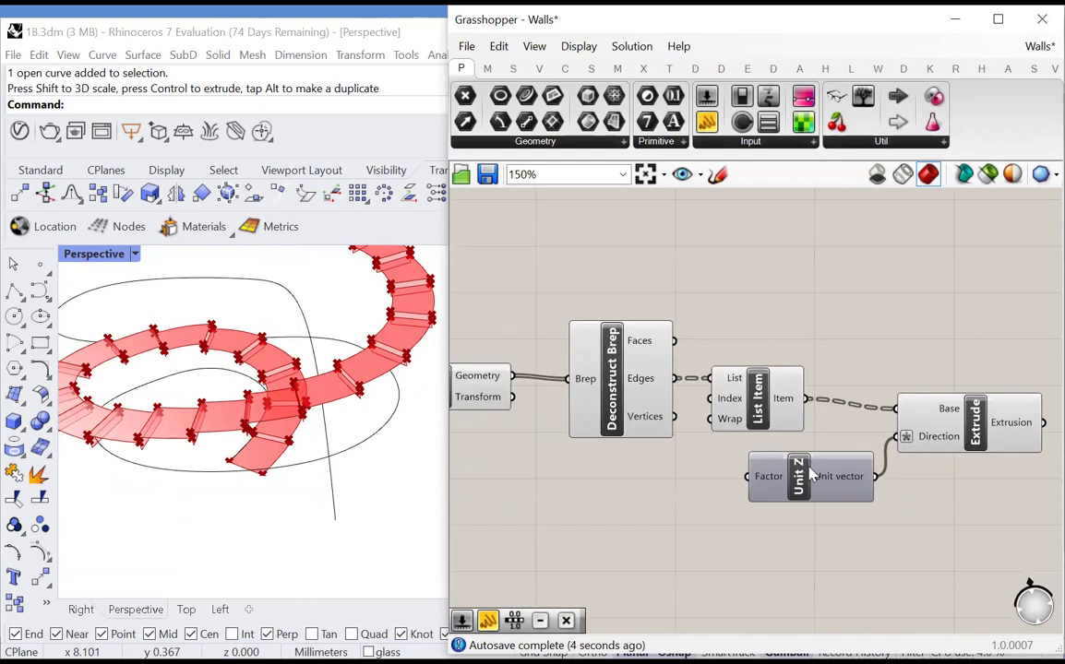
scroll(841, 456, down, 9)
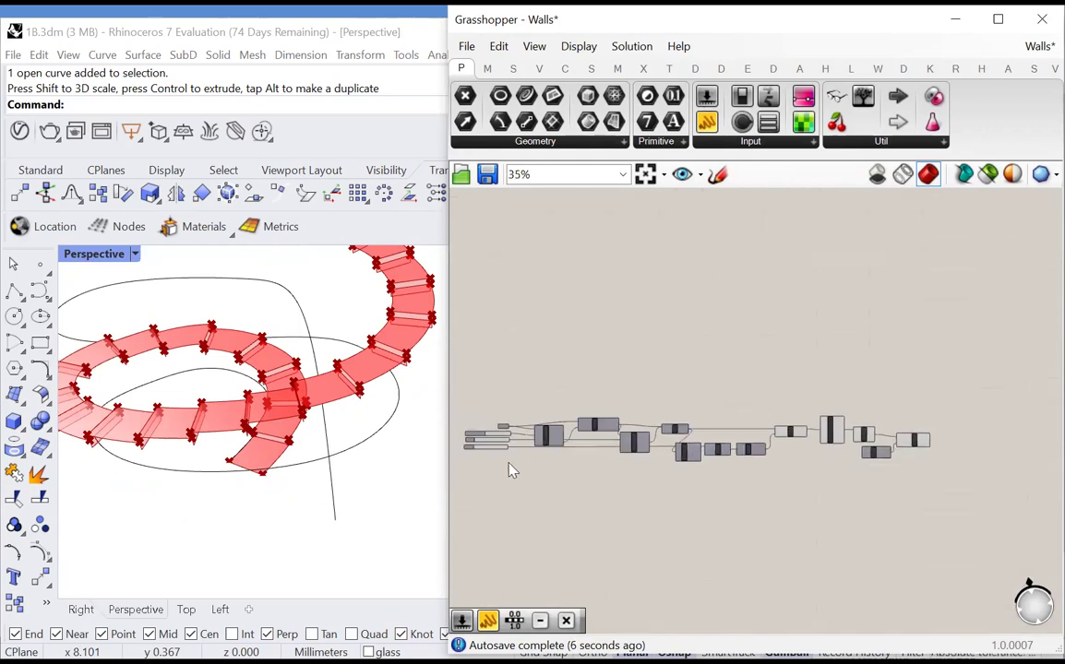
scroll(463, 454, up, 10)
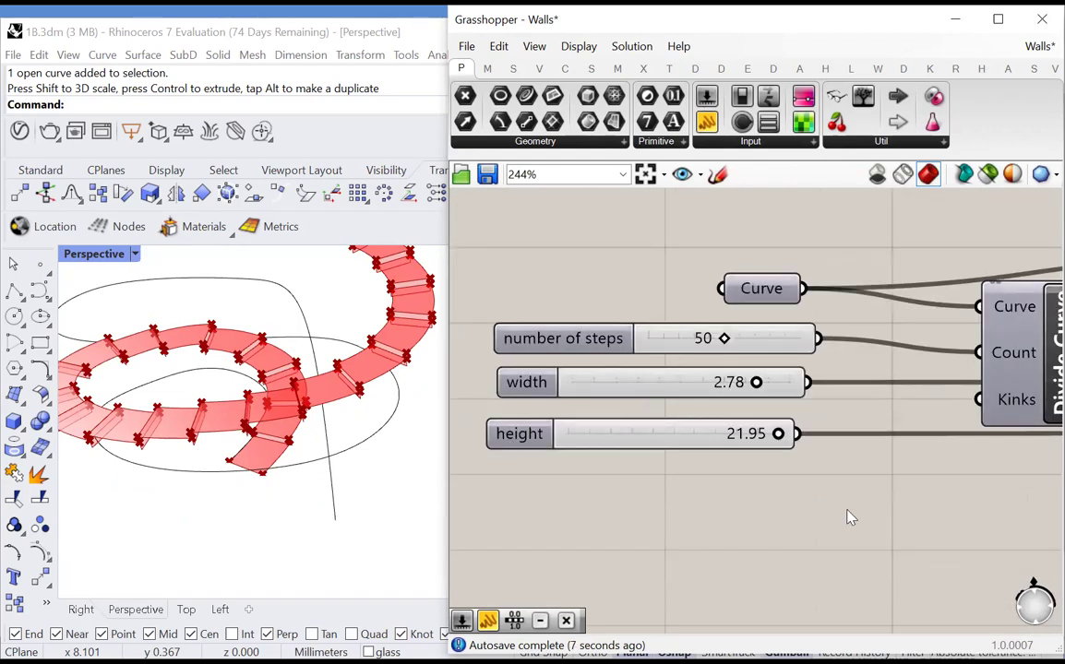
double_click(849, 518)
text(di)
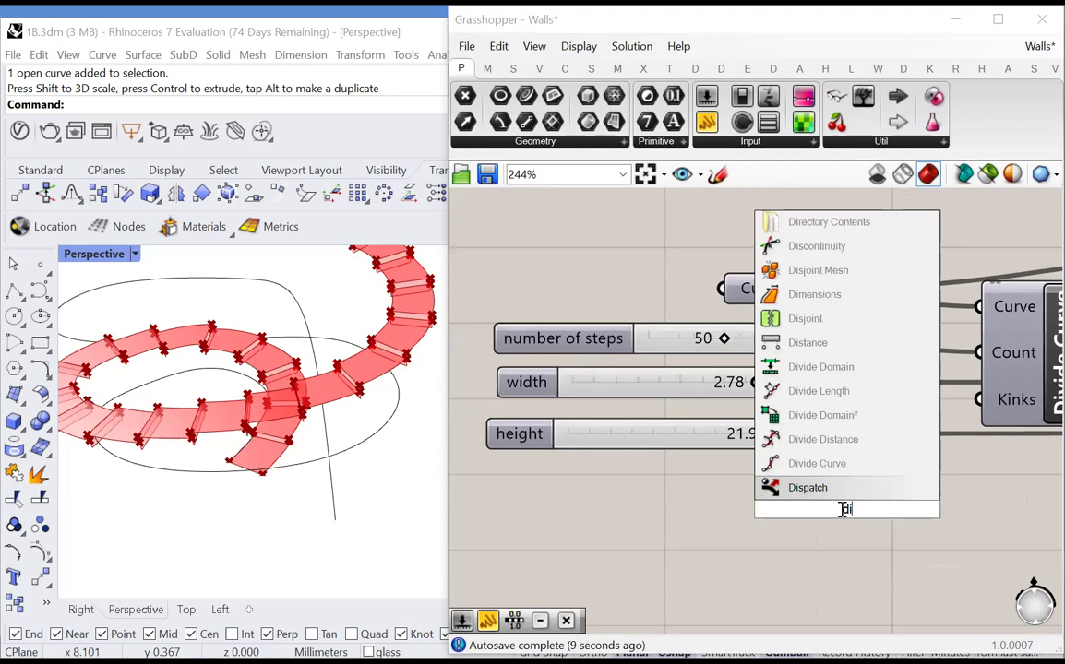
text(vis)
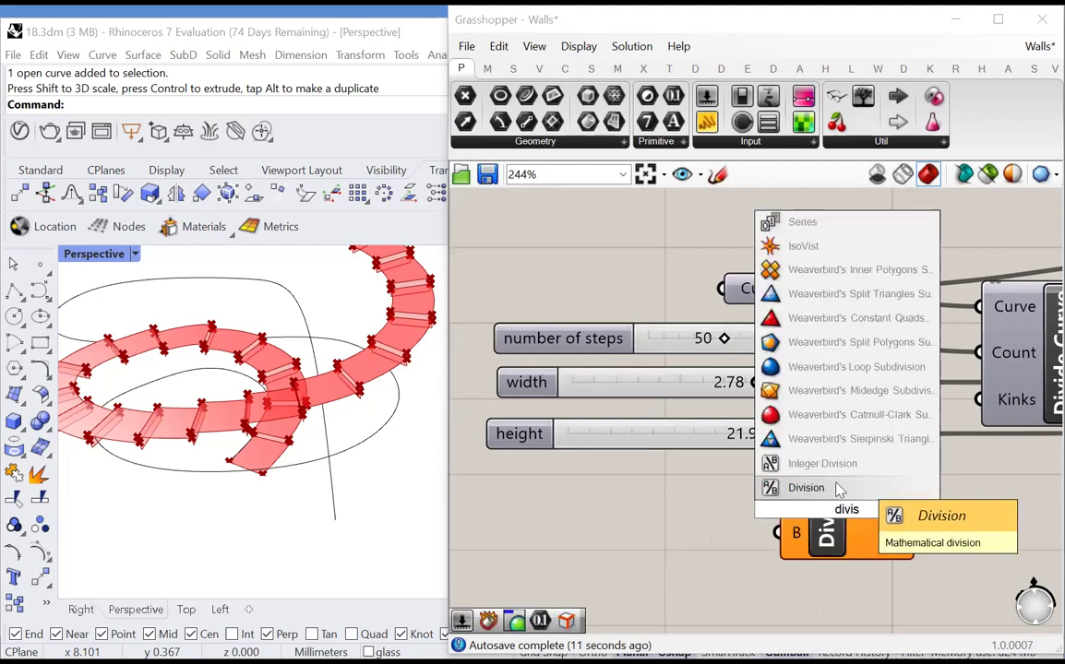
click(805, 487)
scroll(766, 521, down, 2)
scroll(775, 533, up, 3)
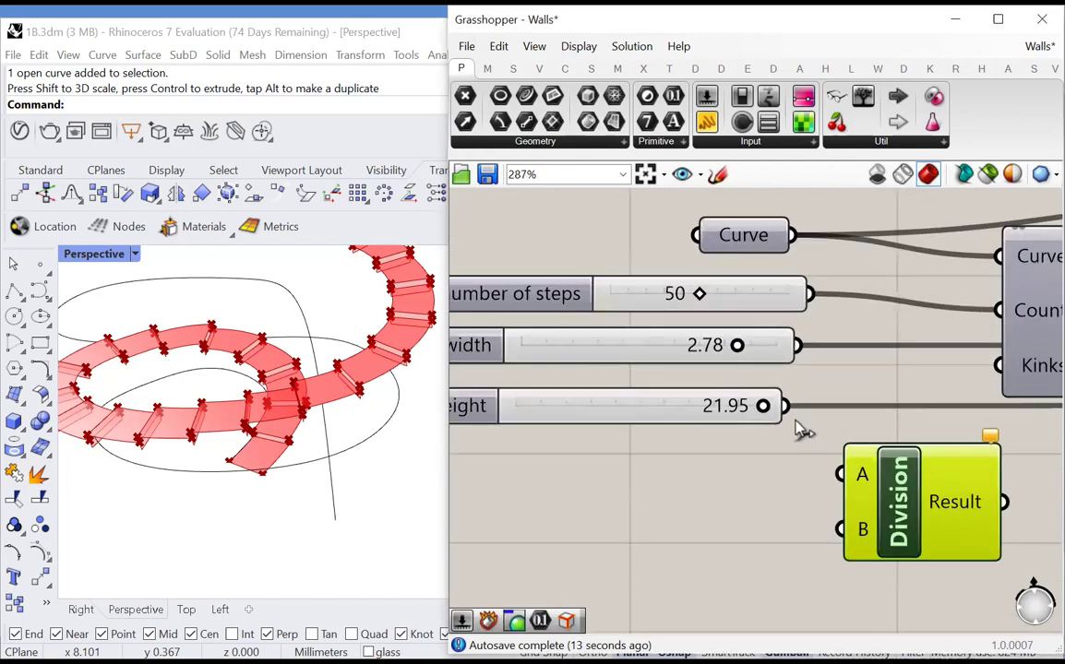
Divide the height slider by the number of steps slider in Division and feed its Result into the Factor of Extrude's Unit Z
drag(784, 406, 840, 475)
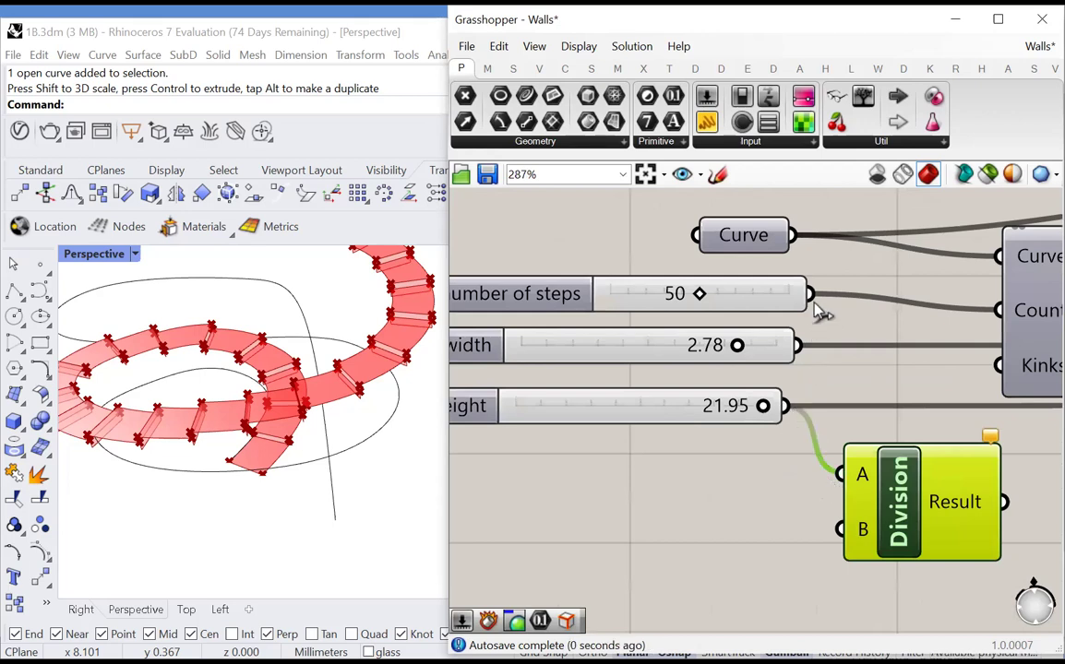
drag(809, 294, 838, 531)
scroll(635, 504, down, 5)
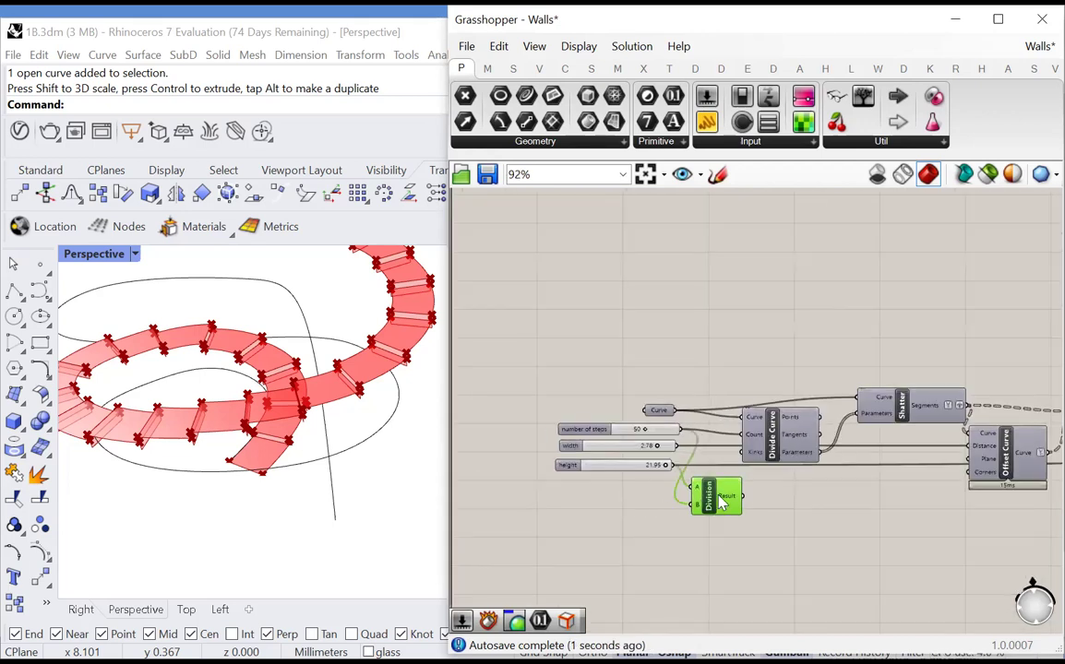
drag(722, 501, 701, 479)
scroll(807, 495, up, 4)
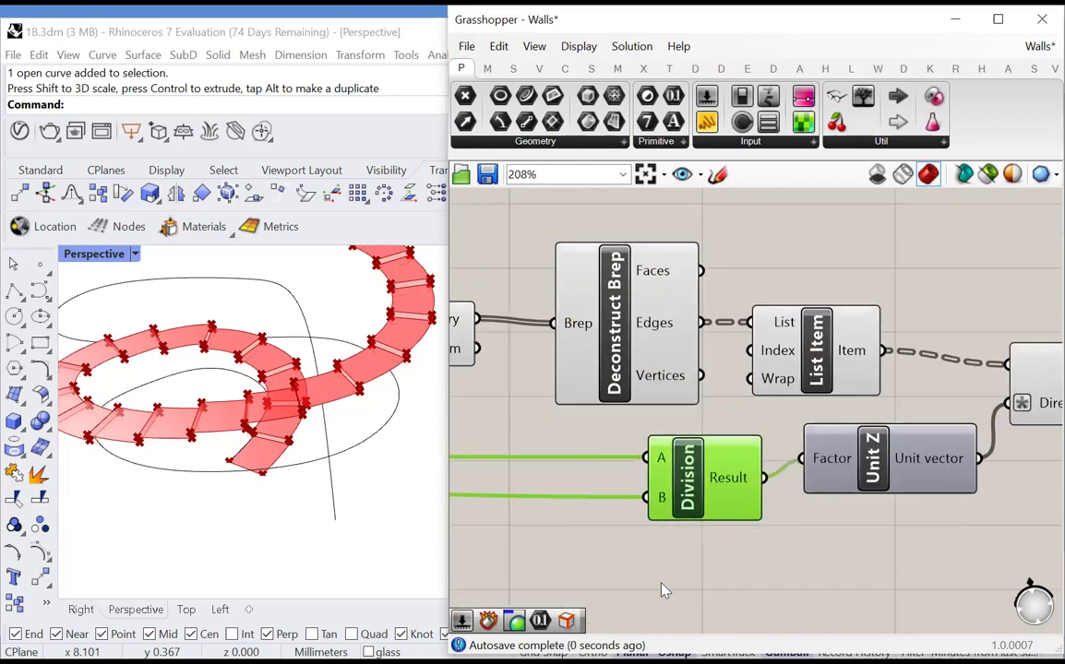
Turn off the preview of all components that come before the final Extrude
scroll(928, 383, down, 6)
drag(926, 312, 588, 489)
right_click(586, 410)
click(636, 472)
click(996, 438)
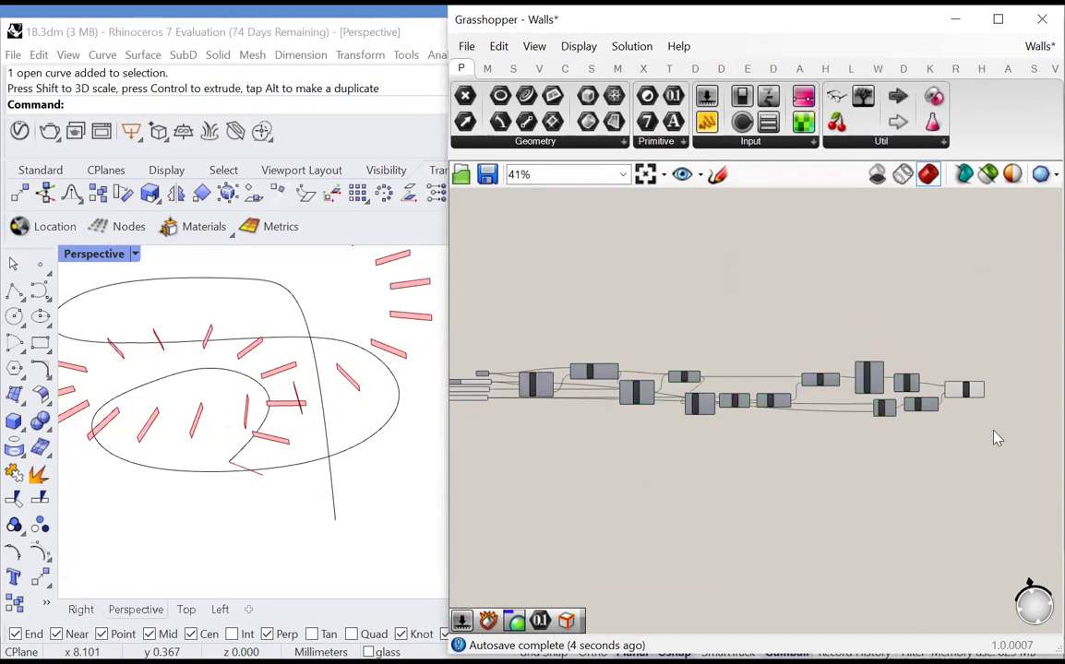
Turn the preview back on for the Move component that feeds Deconstruct Brep
scroll(635, 443, up, 3)
scroll(679, 348, up, 2)
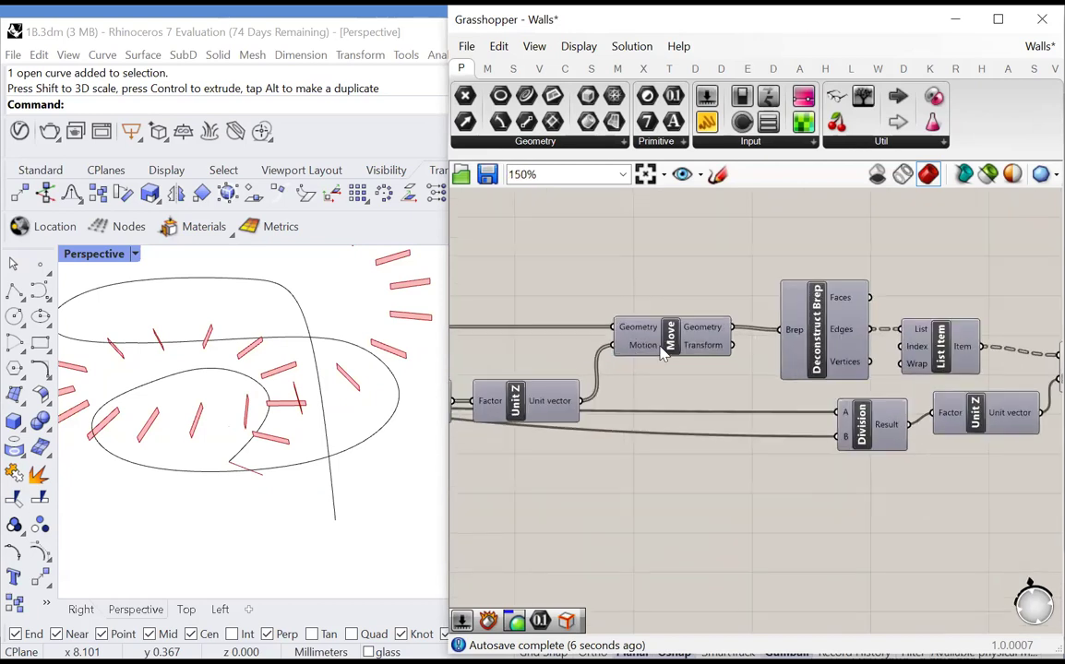
right_click(679, 347)
click(711, 373)
Add a Custom Preview component after Extrude and wire both Move's Geometry and Extrude's Extrusion into its Geometry input
scroll(784, 309, down, 2)
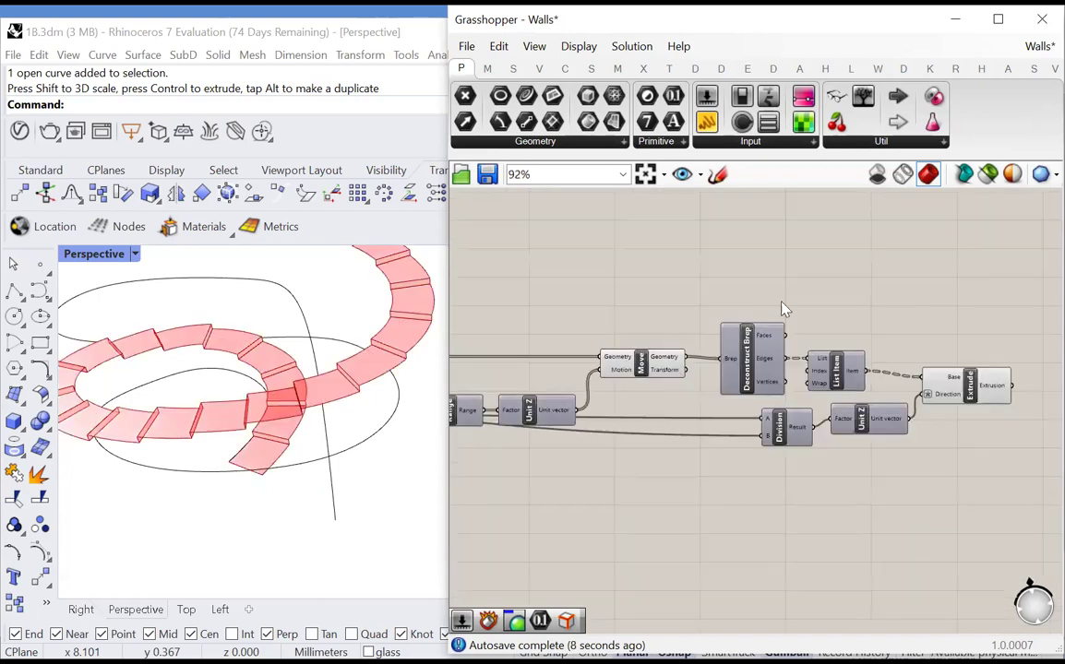
double_click(804, 290)
text(custom)
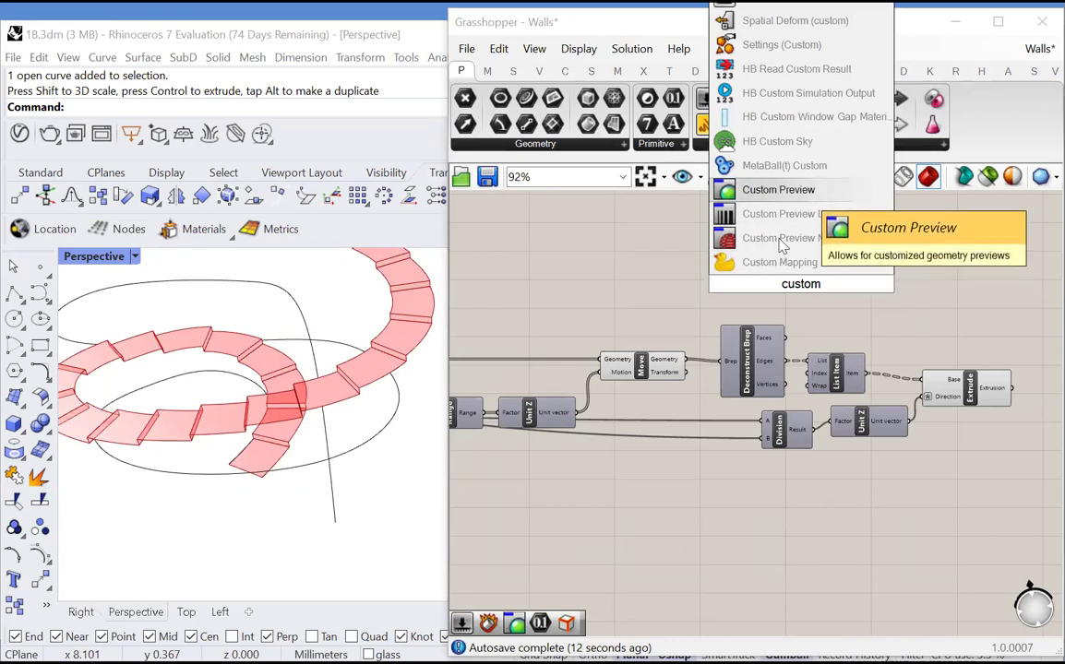
click(777, 190)
drag(685, 359, 988, 355)
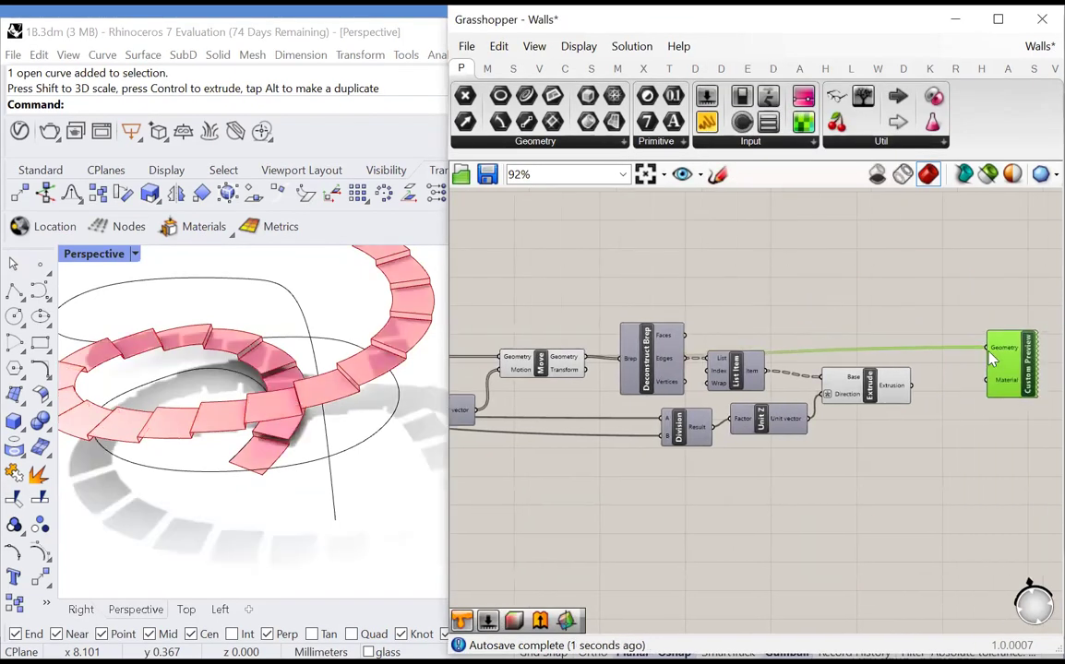
drag(914, 386, 993, 351)
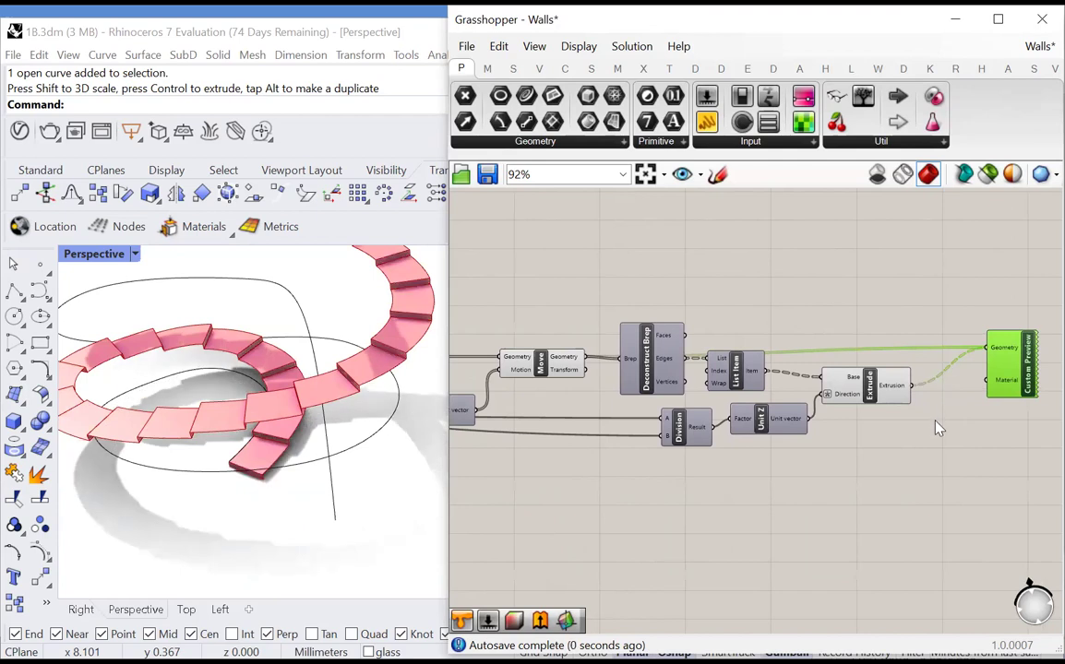
Add a Colour Picker below the Extrude output and wire it into Custom Preview's Material input
scroll(978, 417, up, 5)
click(898, 429)
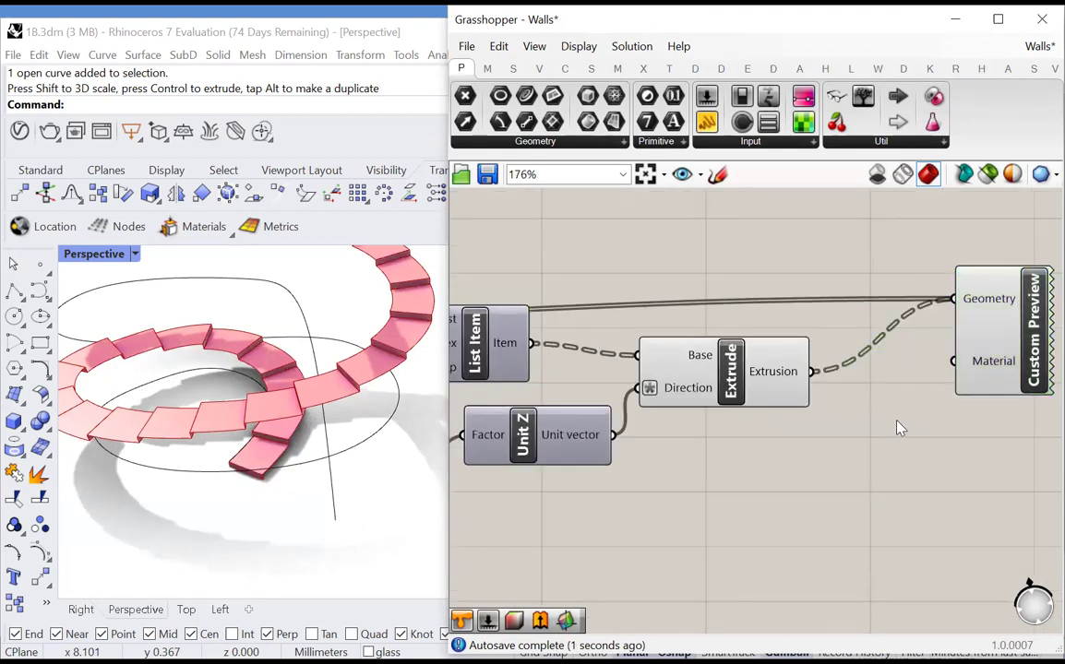
double_click(898, 426)
text(colour)
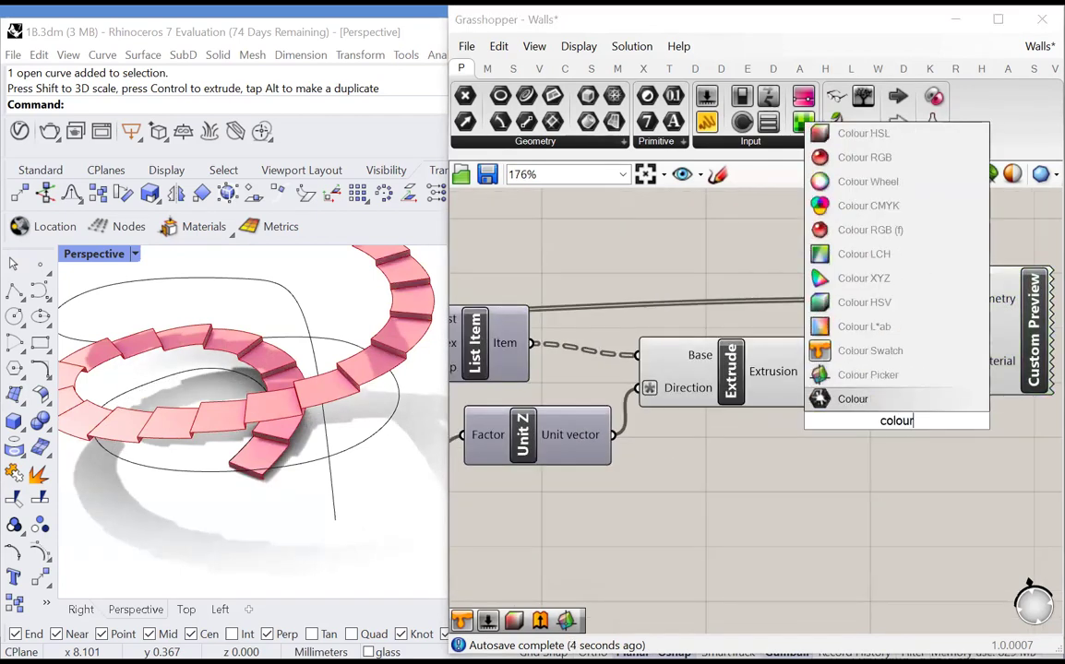
click(881, 376)
drag(872, 455, 953, 360)
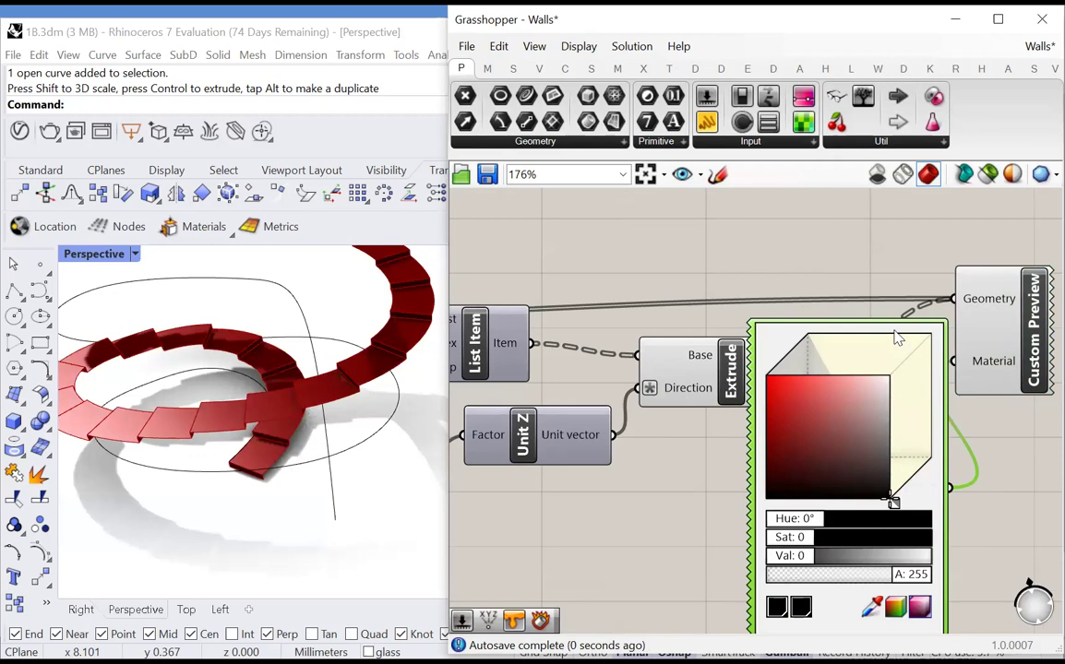
Set the Colour Picker to a muted purple with hue 309°, saturation 22 and value 62
drag(867, 453, 861, 422)
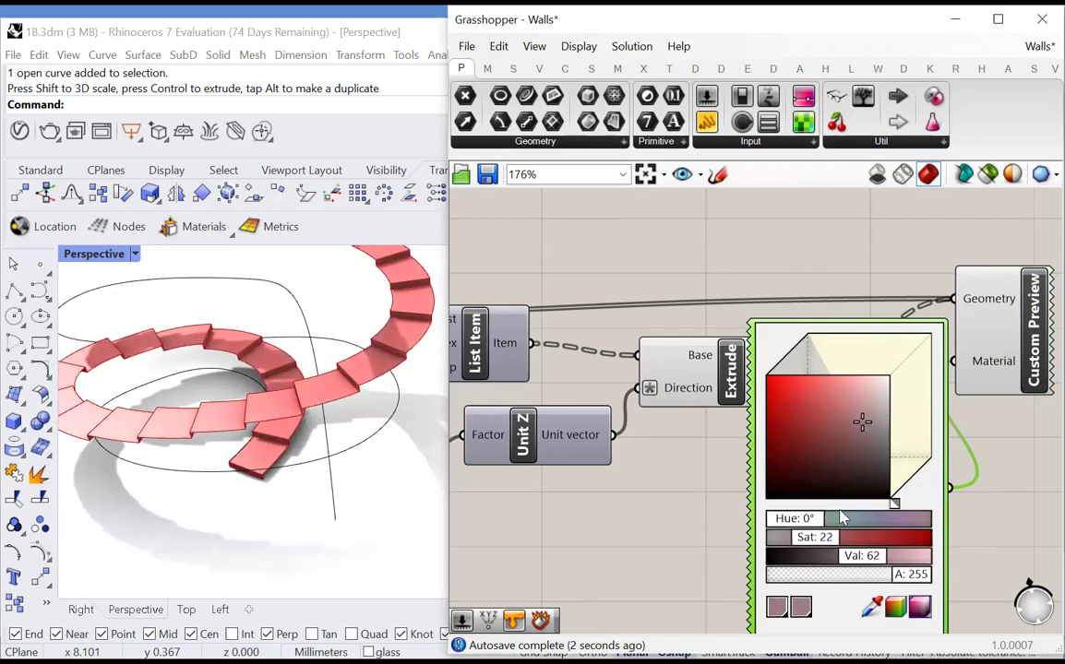
drag(821, 520, 915, 494)
click(847, 227)
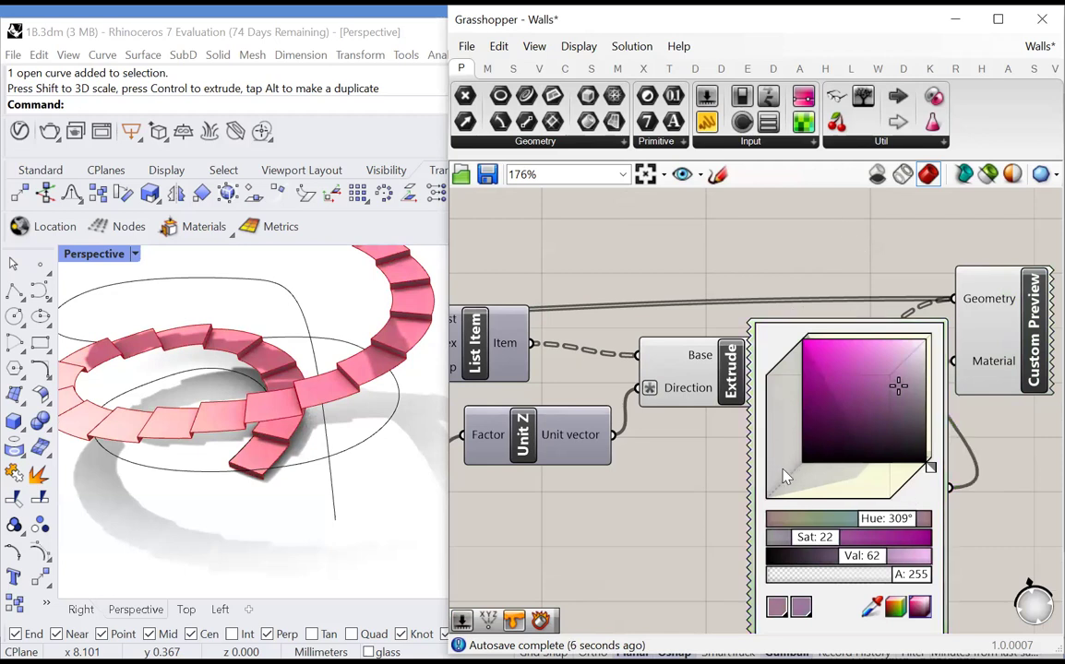